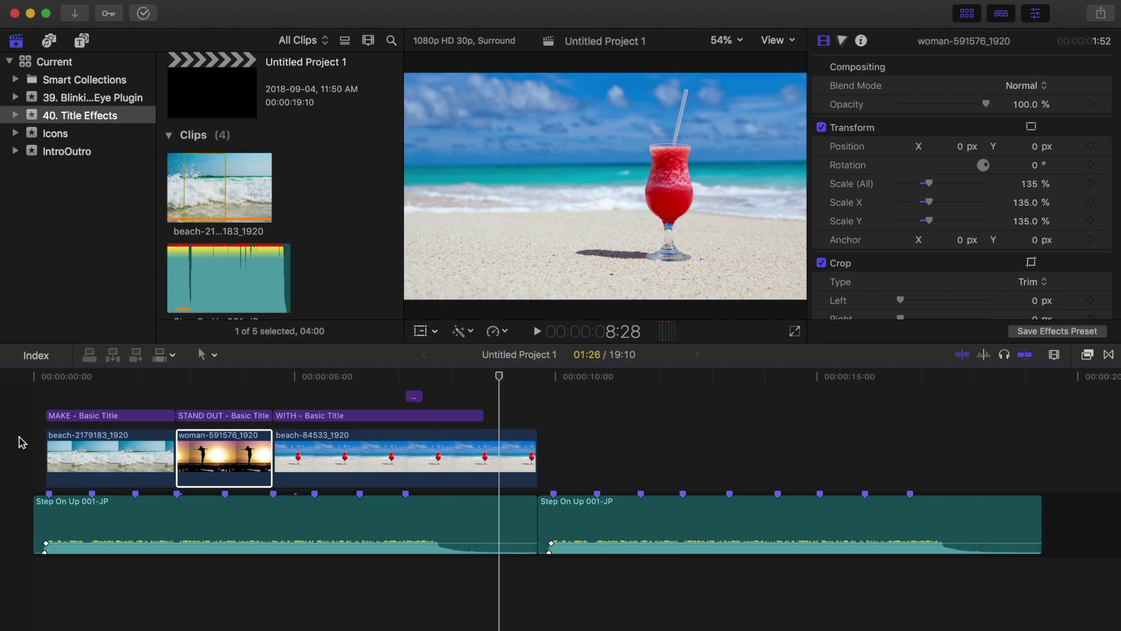
Connect the beach-2179183_1920 clip at the second music clip's first marker and trim its end to the fourth marker at 12:13
scroll(546, 401, "right", 3)
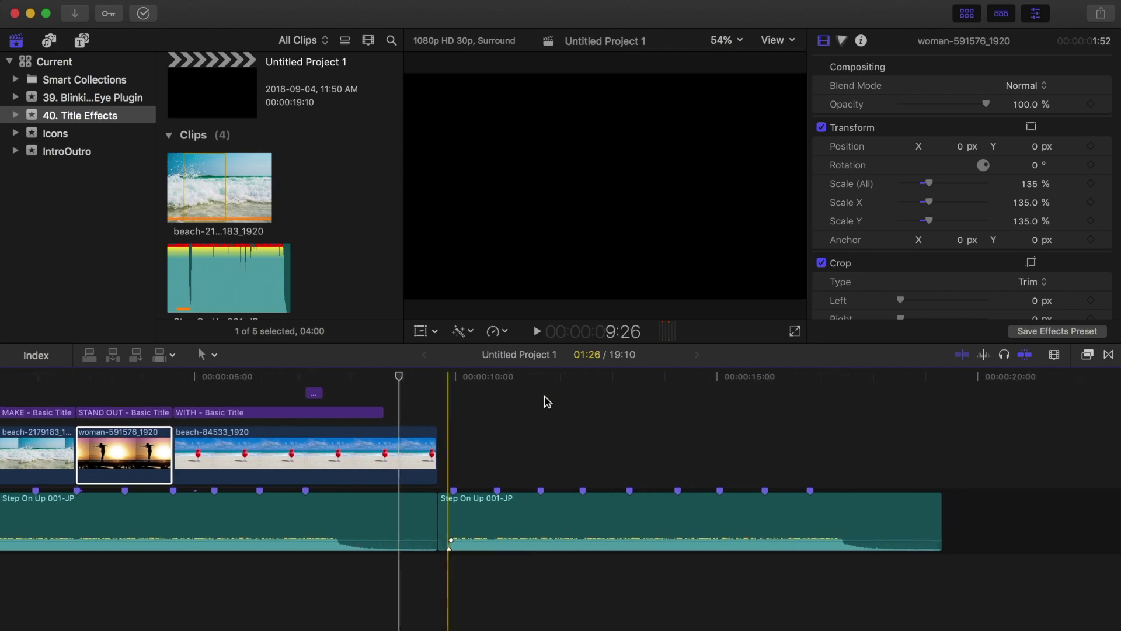
left_click(455, 443)
left_click(216, 197)
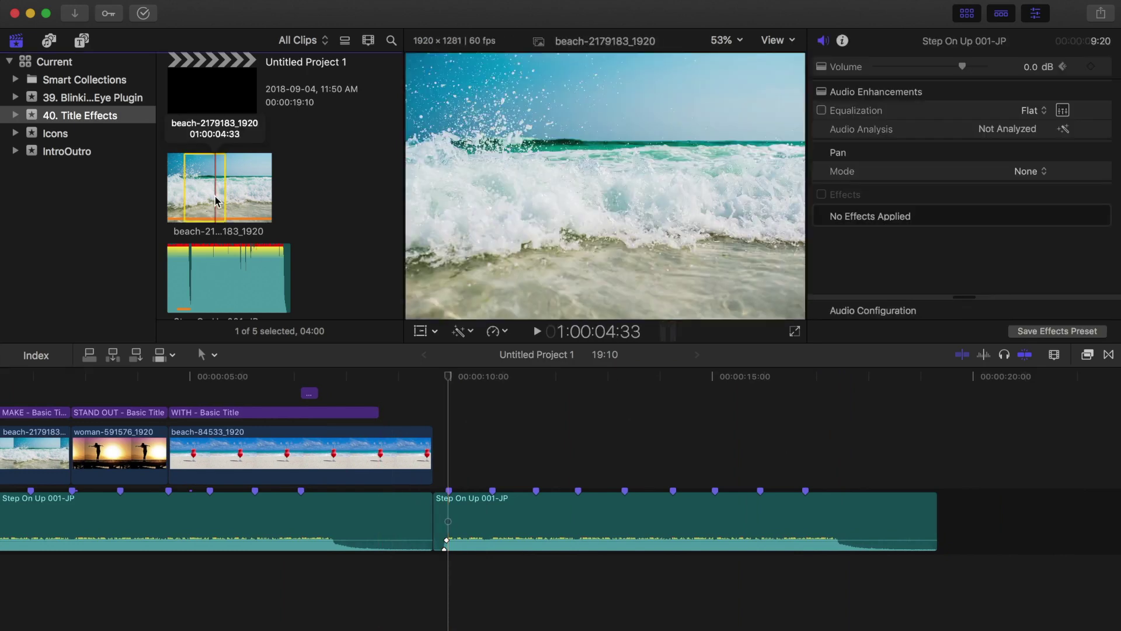
key("q")
left_click(580, 453)
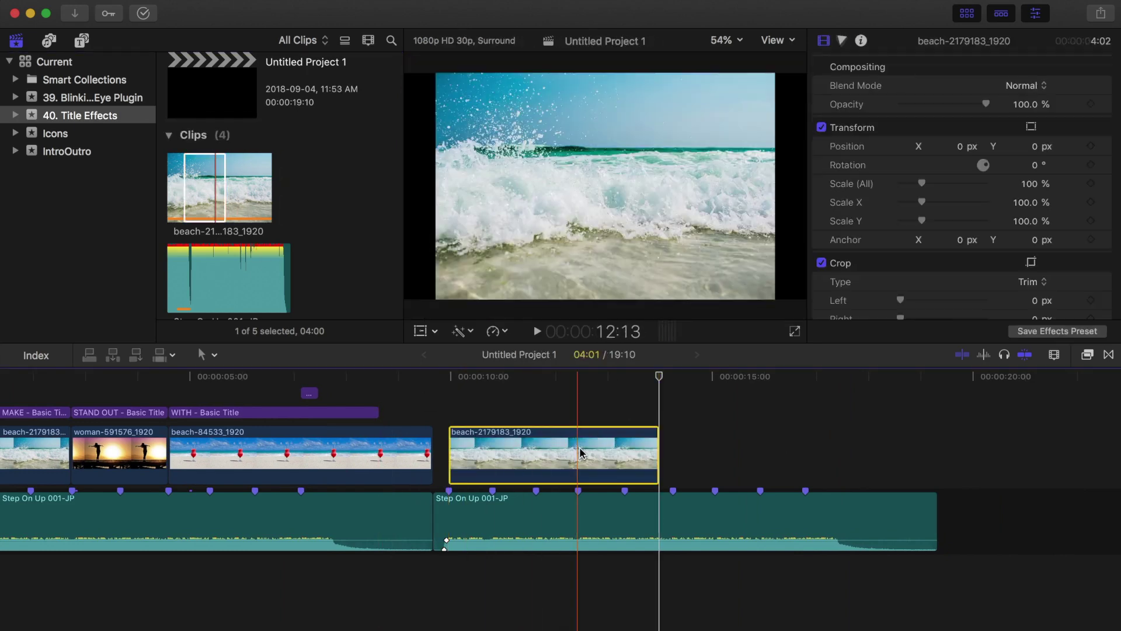
key("alt+]")
Scale the newly added beach clip to 127% so it fills the frame
left_click(517, 453)
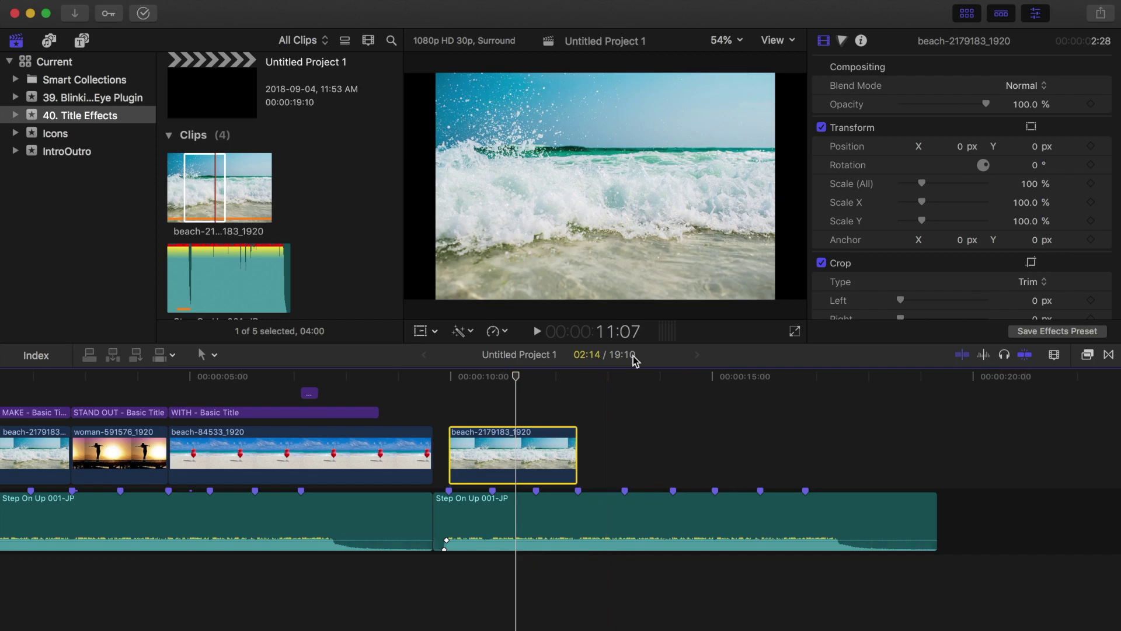
key("shift+t")
left_click_drag(922, 184, 931, 189)
left_click(777, 66)
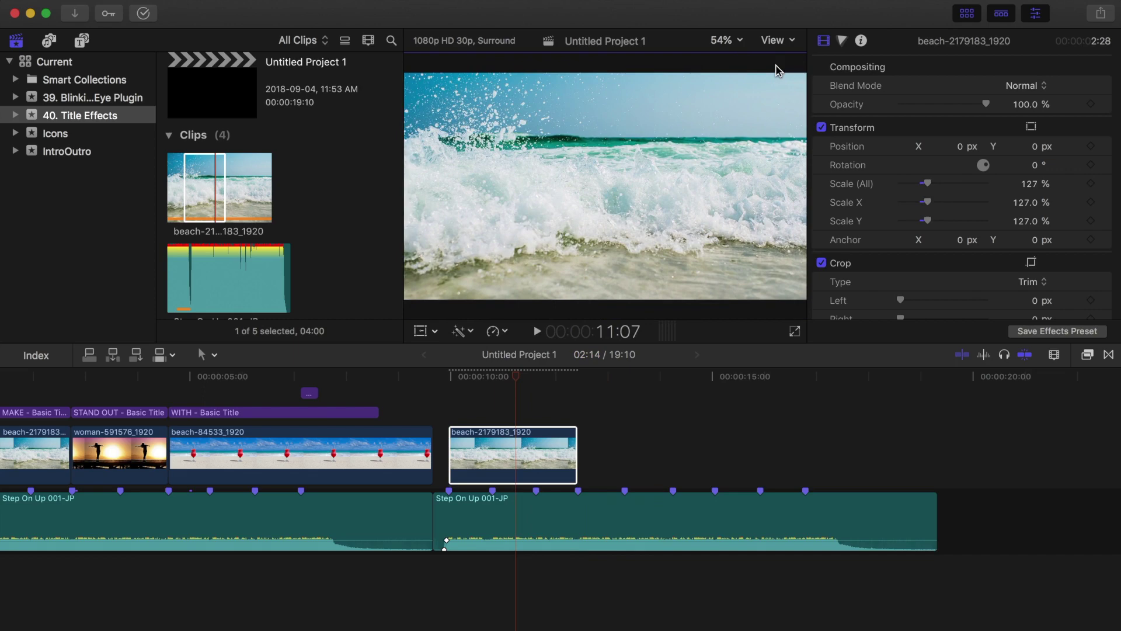
Add a Basic Title at the start of the new beach clip and trim its end to match the clip
left_click(448, 403)
left_click(81, 41)
scroll(282, 234, "down", 5)
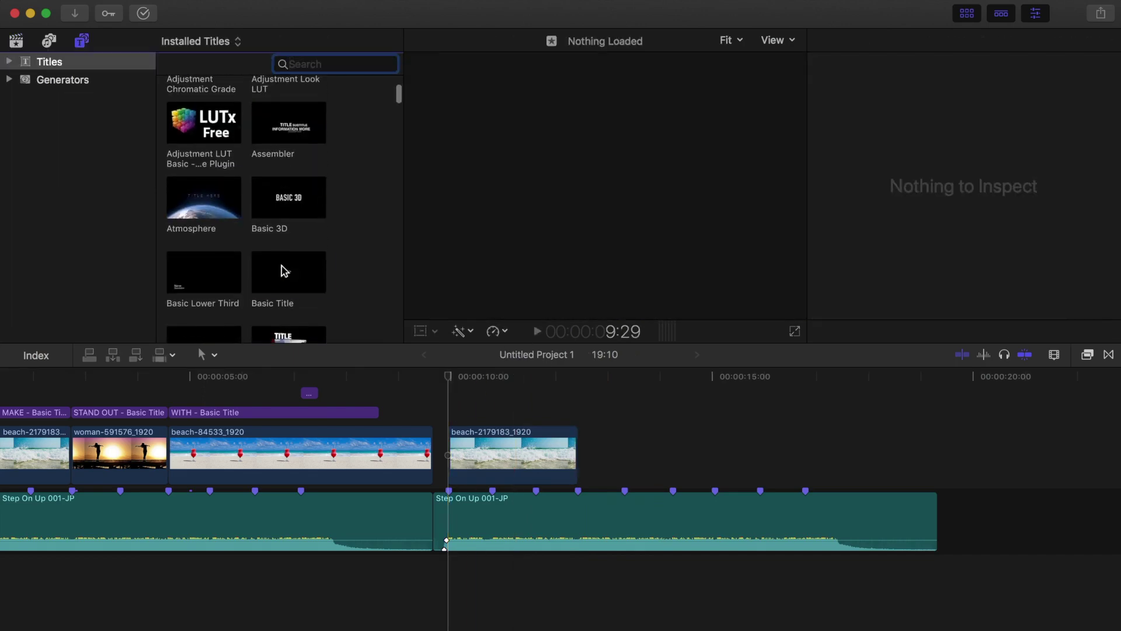
left_click(282, 267)
key("q")
left_click(578, 412)
key("alt+]")
Enter MAKE, YOUR and TITLES on three separate lines as the new title's text
double_click(507, 413)
type("MAKE")
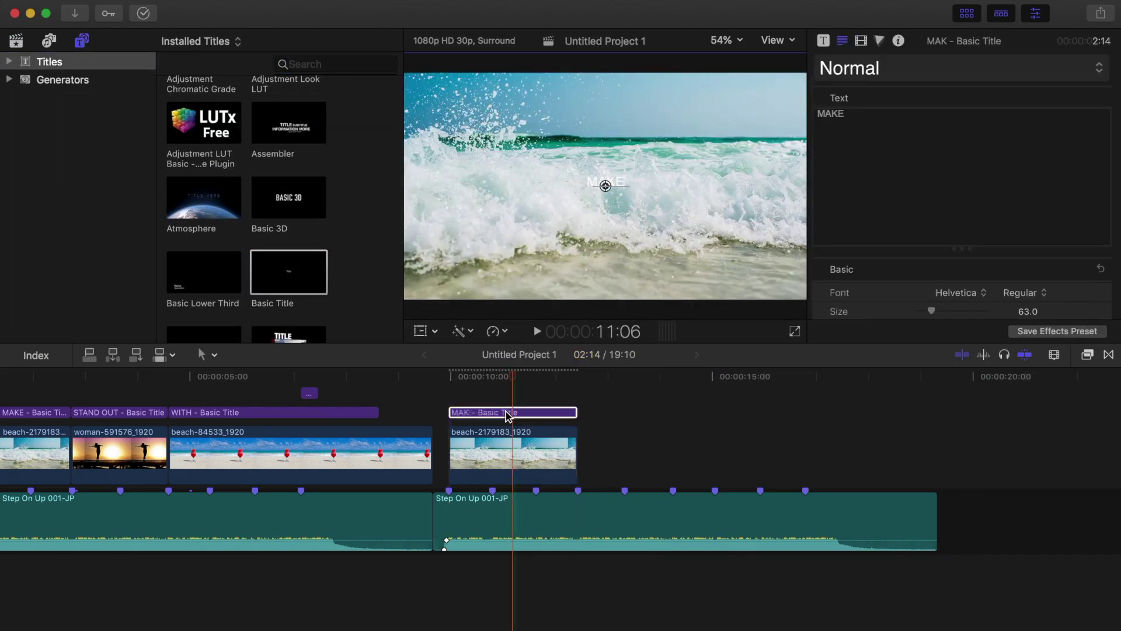
key("Return")
type("YOUR")
key("Return")
type("TITLES")
Format all the title text in Strenuous at size 352 with line spacing -59, and move it up to centre the three lines in the frame
key("super+a")
scroll(980, 127, "down", 5)
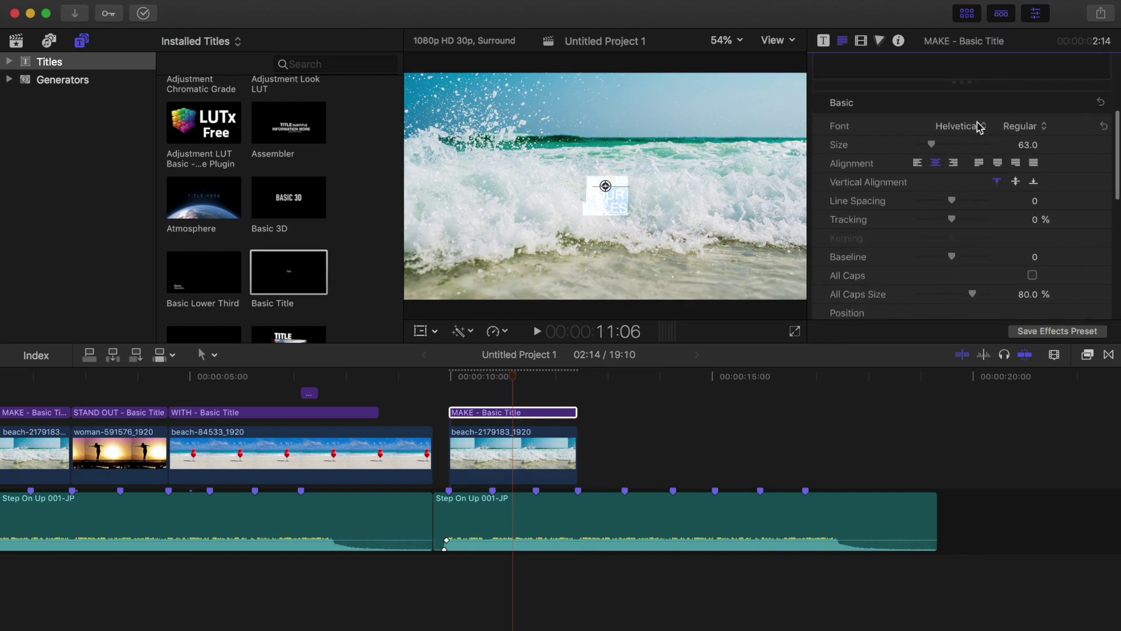
left_click(985, 131)
scroll(987, 140, "down", 20)
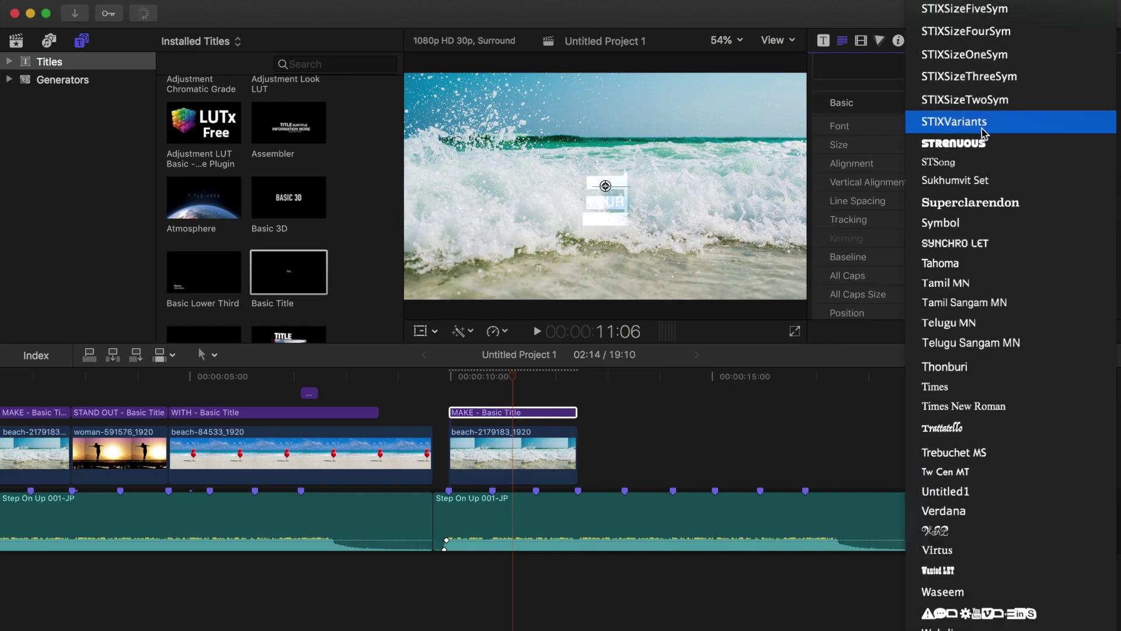
left_click(986, 143)
left_click(1023, 144)
type("352")
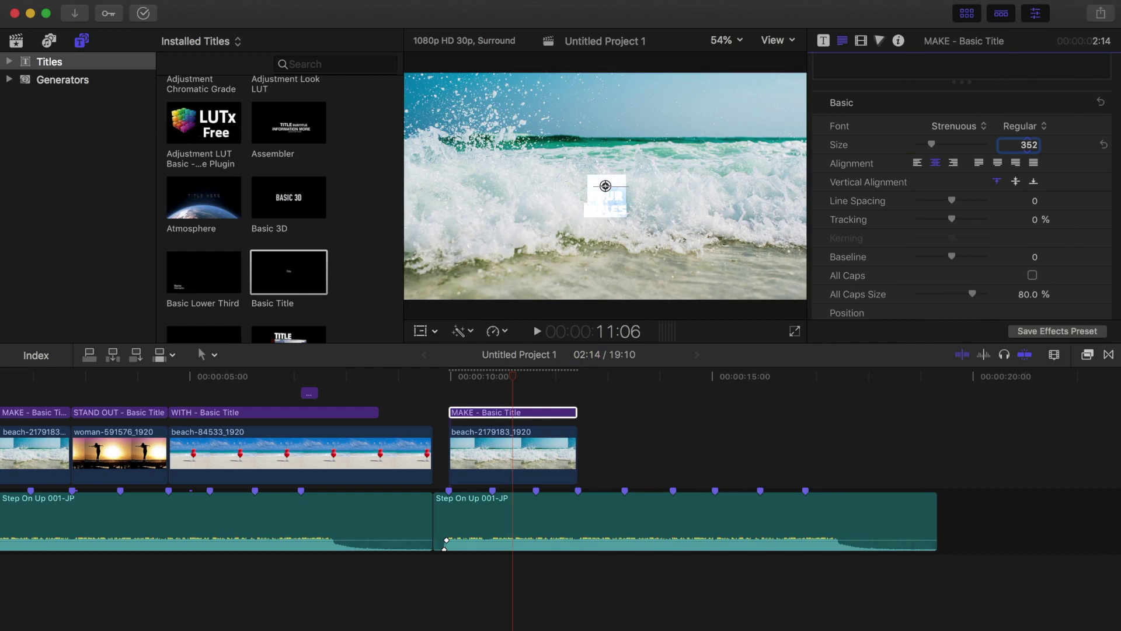
key("Return")
left_click_drag(952, 201, 934, 202)
left_click_drag(616, 192, 617, 149)
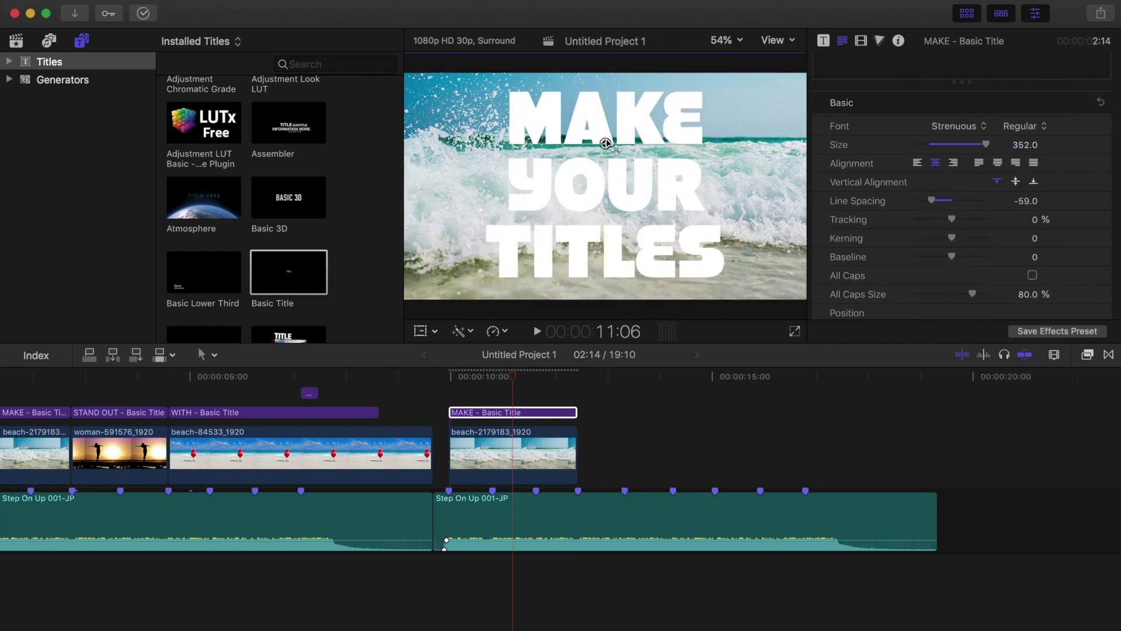
Set the MAKE YOUR TITLES title's blend mode to Stencil Alpha
left_click(518, 414)
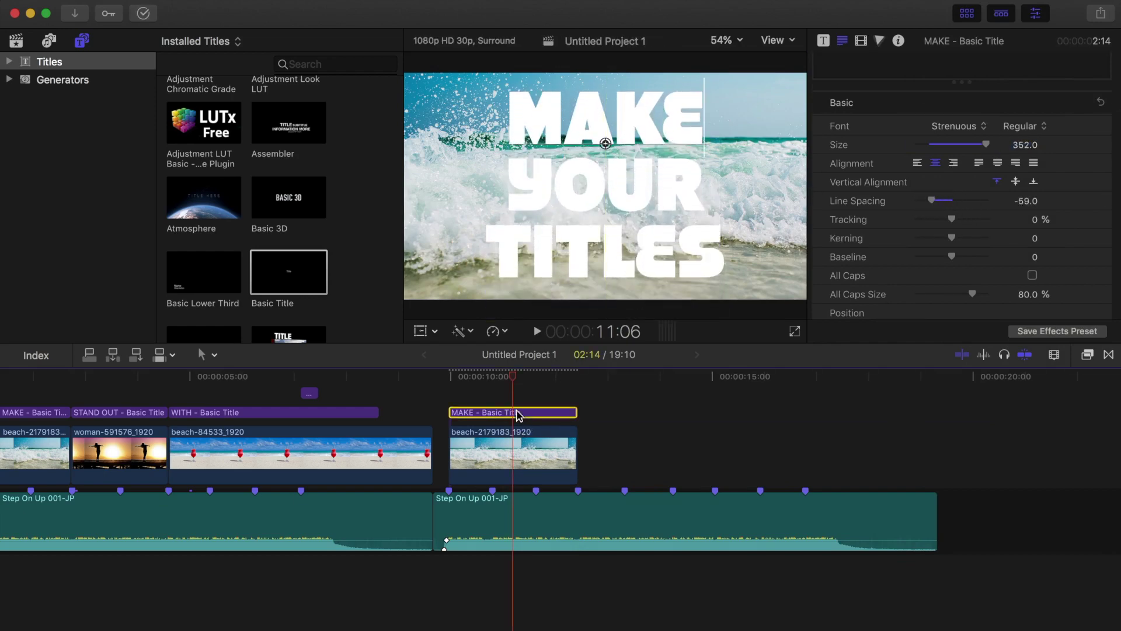
left_click(860, 41)
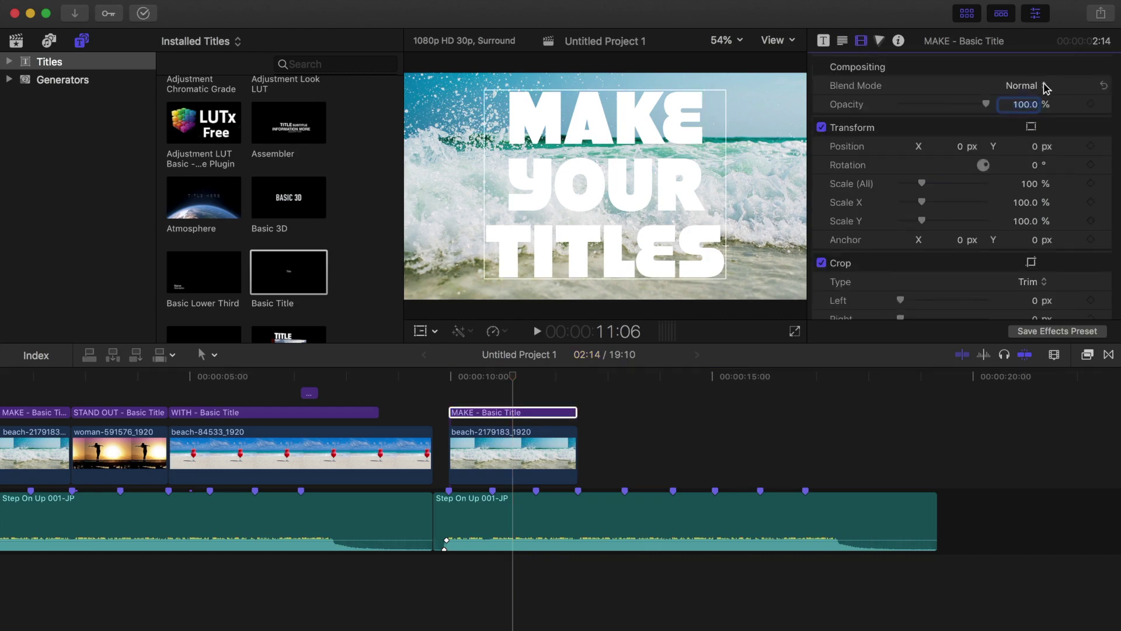
left_click(1046, 88)
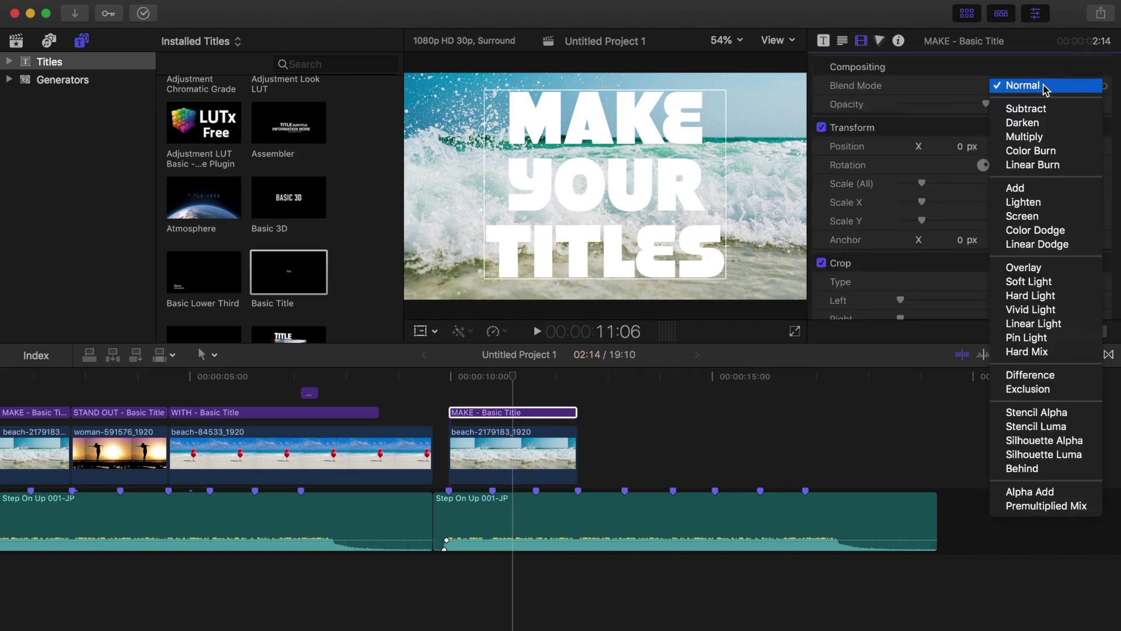
left_click(1064, 414)
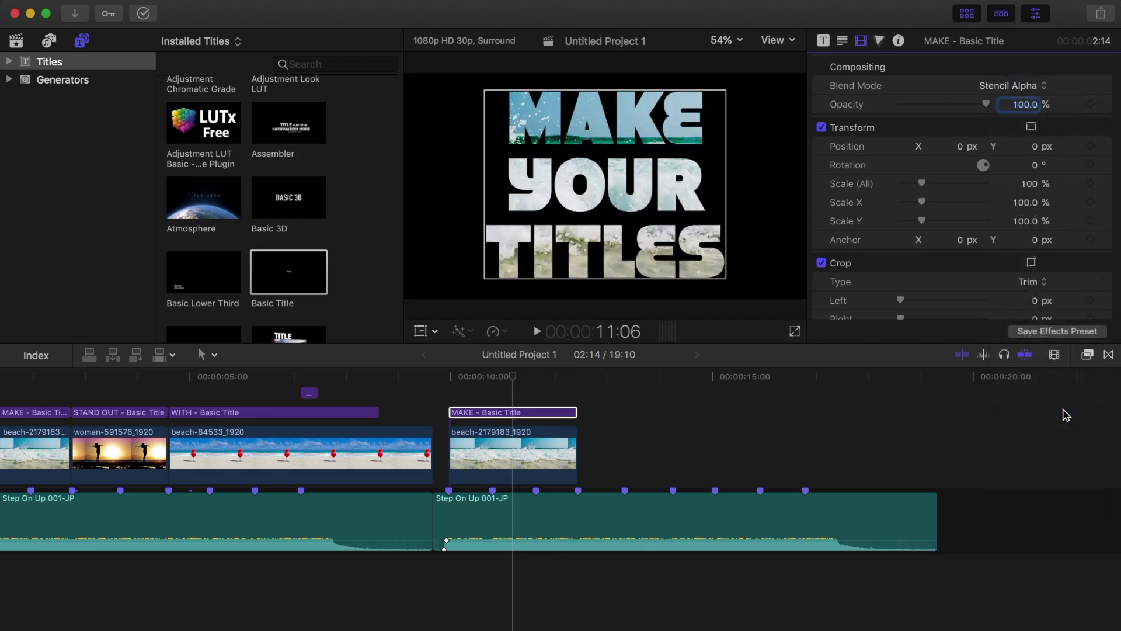
Apply the Draw Mask effect to the title and draw a four-point linear mask around the word MAKE
left_click(1083, 358)
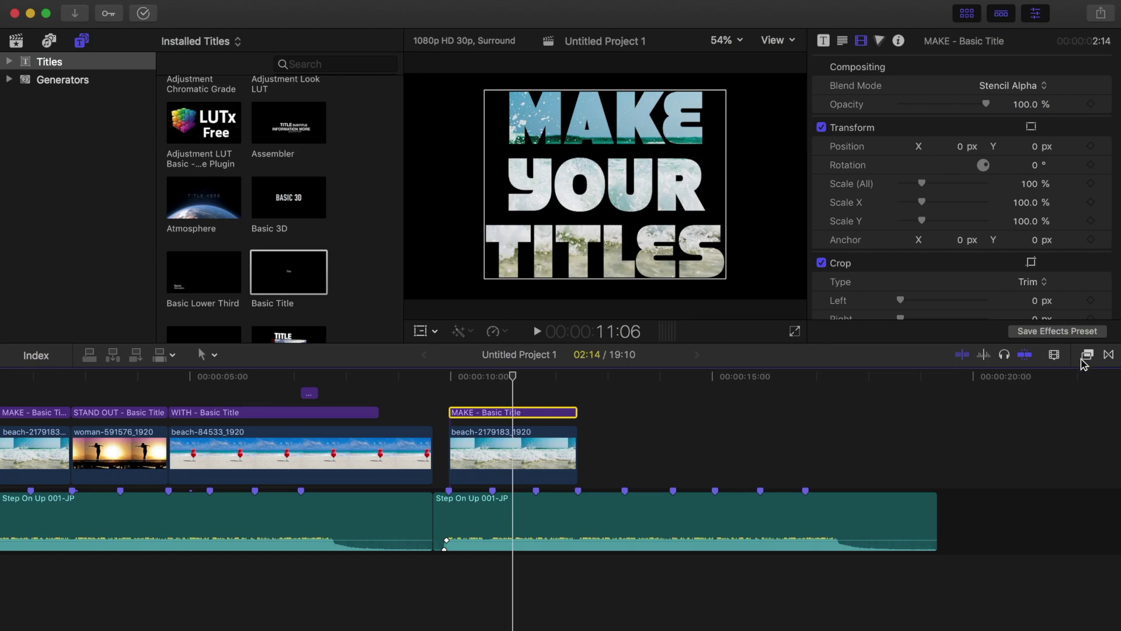
left_click(1088, 355)
mouse_move(979, 447)
left_mouse_down()
mouse_move(453, 412)
mouse_move(493, 418)
left_mouse_up()
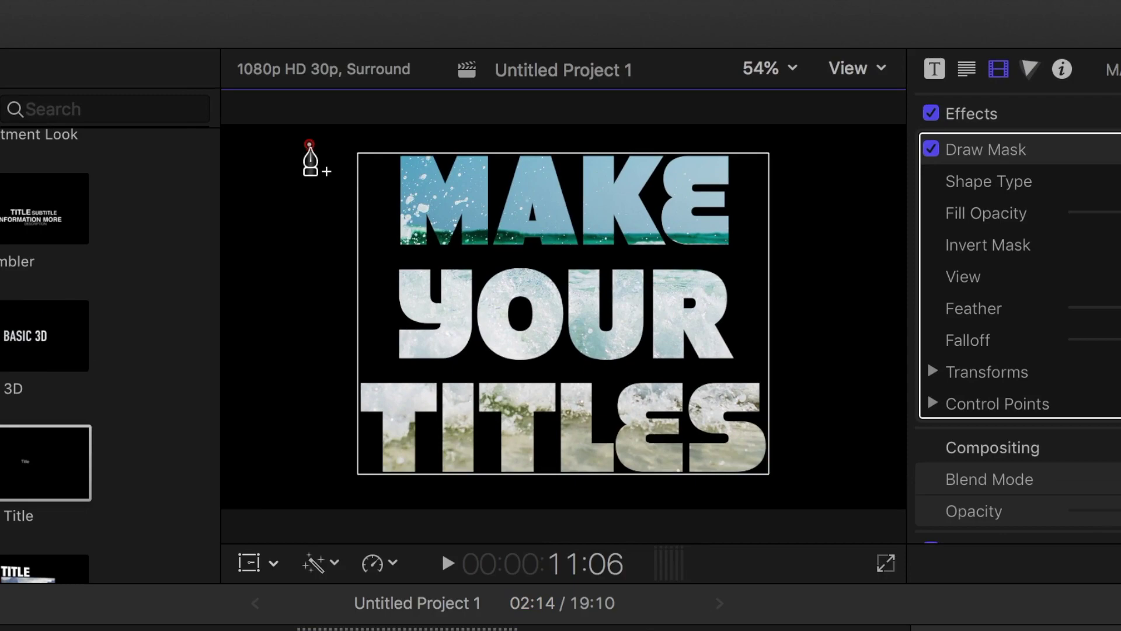
left_click(308, 260)
left_click(793, 260)
left_click(801, 138)
left_click(308, 142)
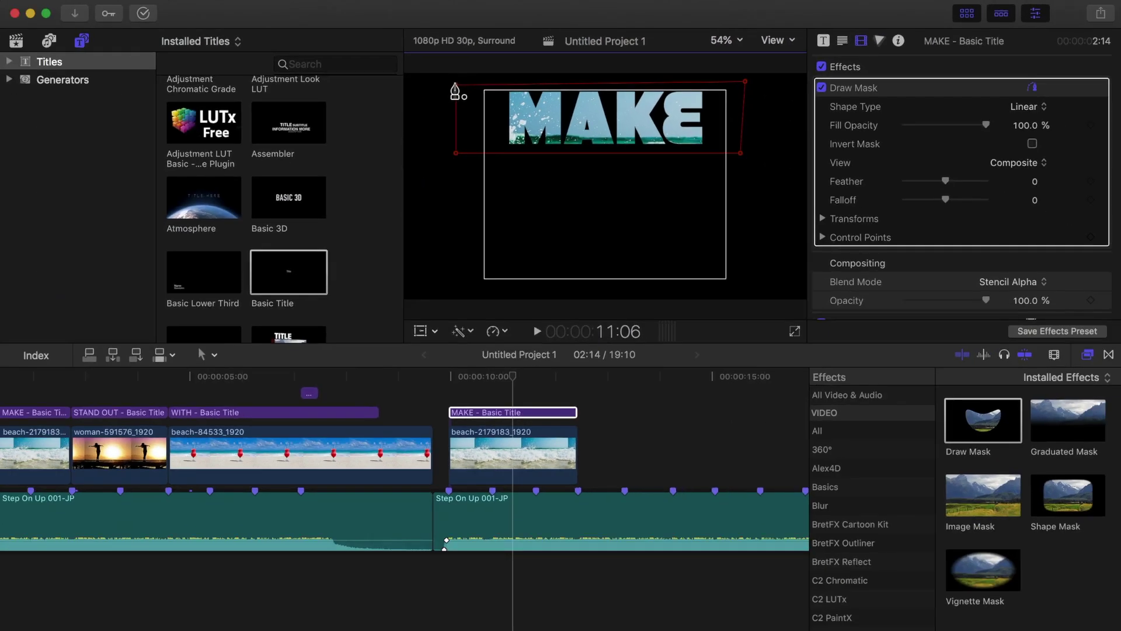
Add a keyframe for the mask's control points at 10:23, one frame before the second marker
left_click_drag(529, 373, 493, 379)
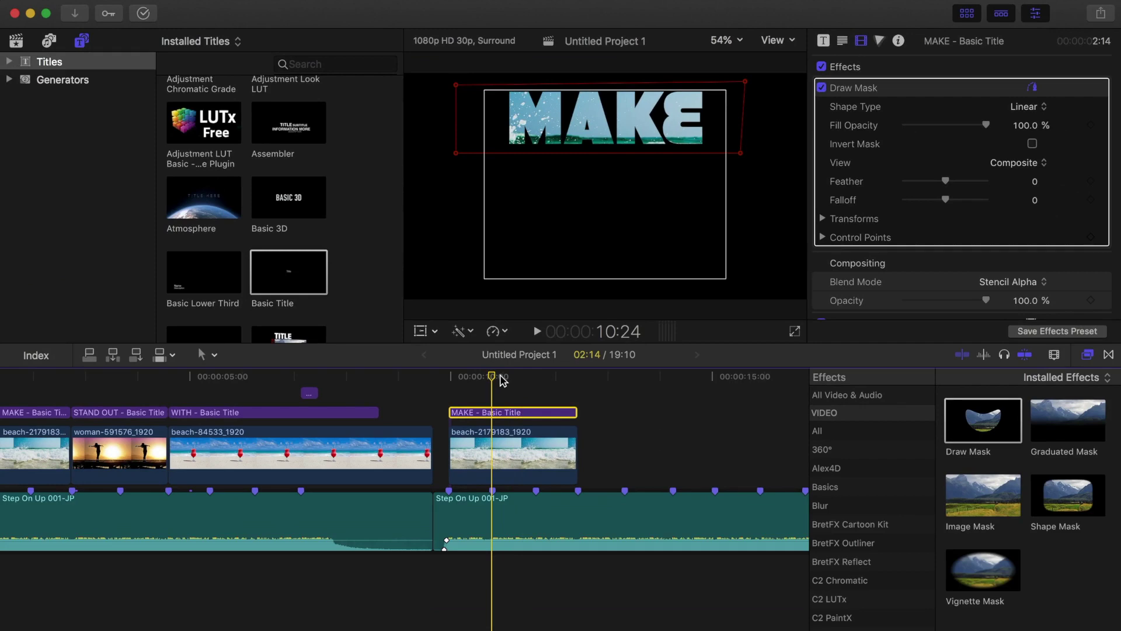
key("Left")
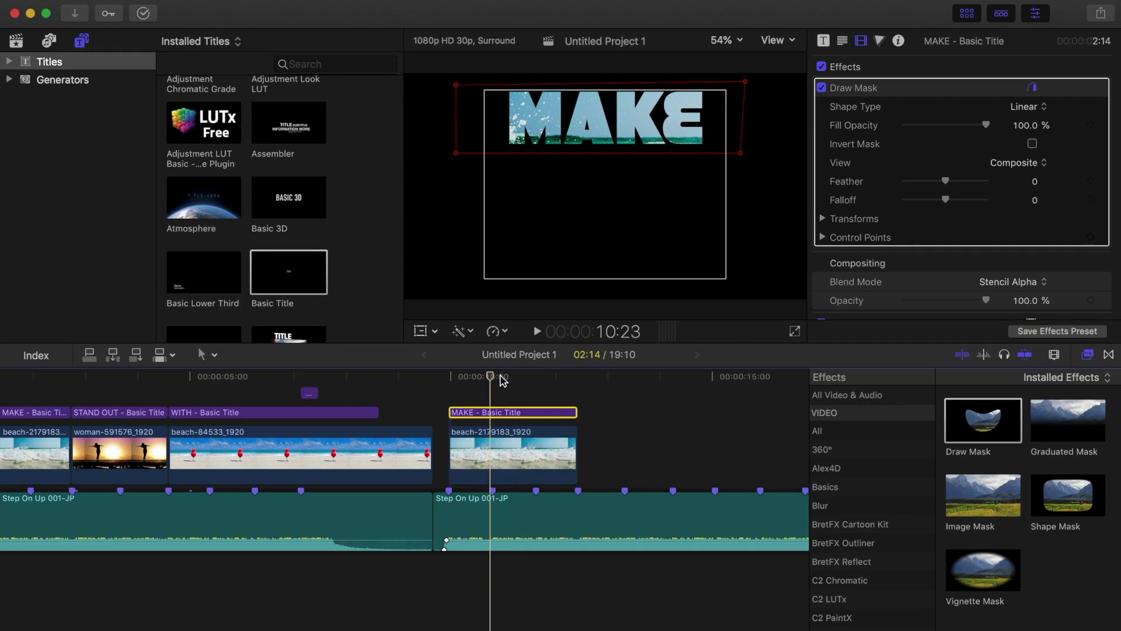
left_click(1090, 237)
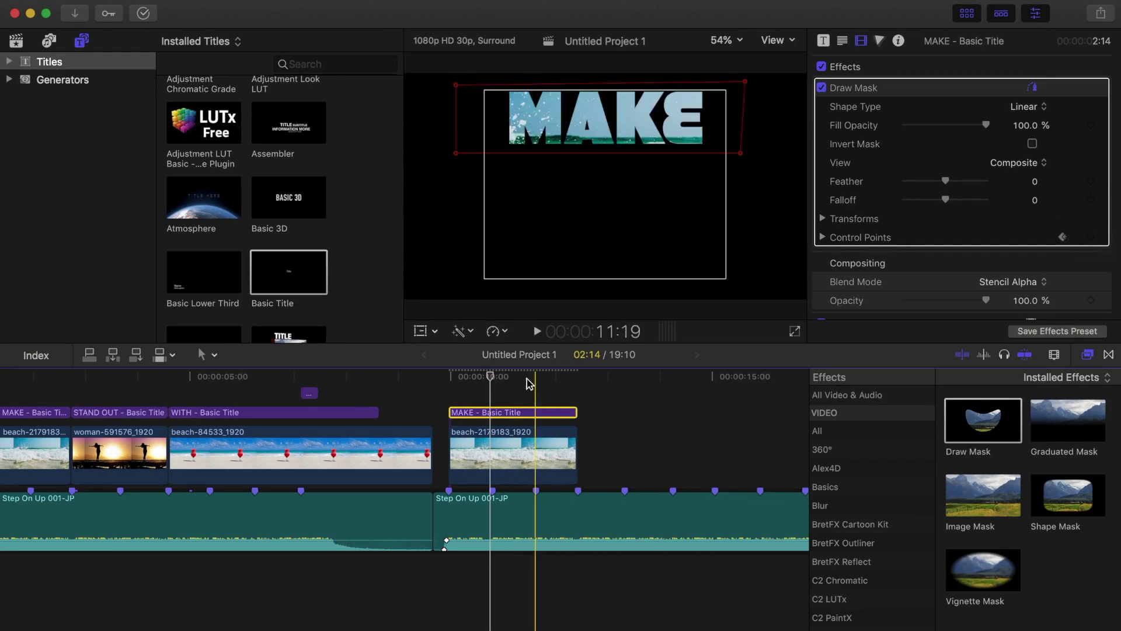
At 10:24, extend the mask's lower edge below the word YOUR using the Position tool
left_click(491, 380)
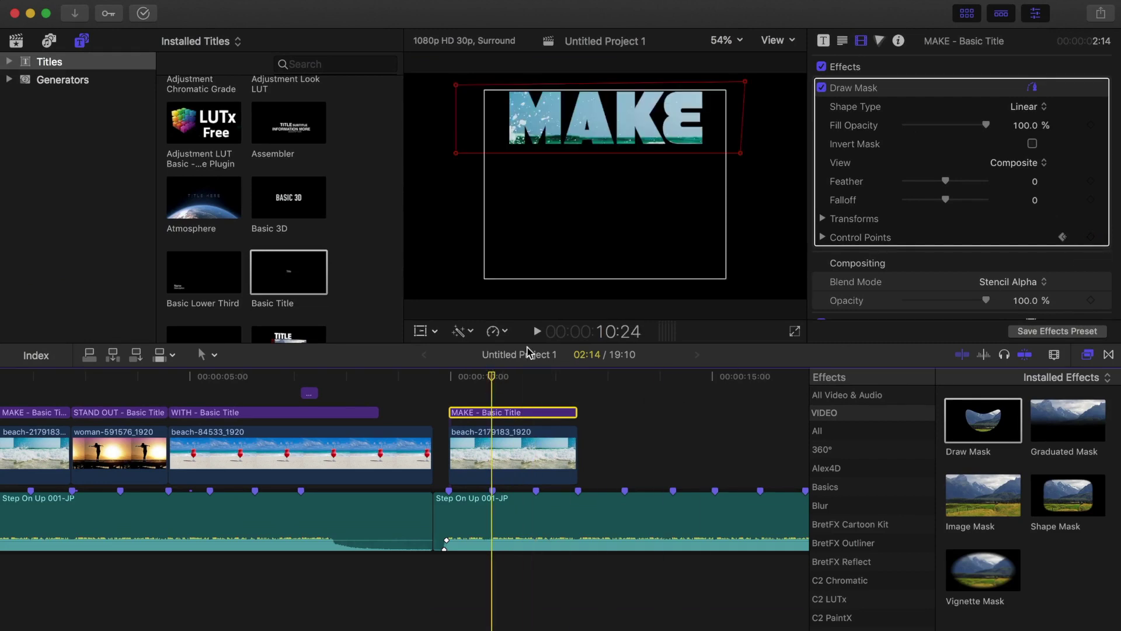
left_click_drag(604, 155, 602, 197)
key("super+z")
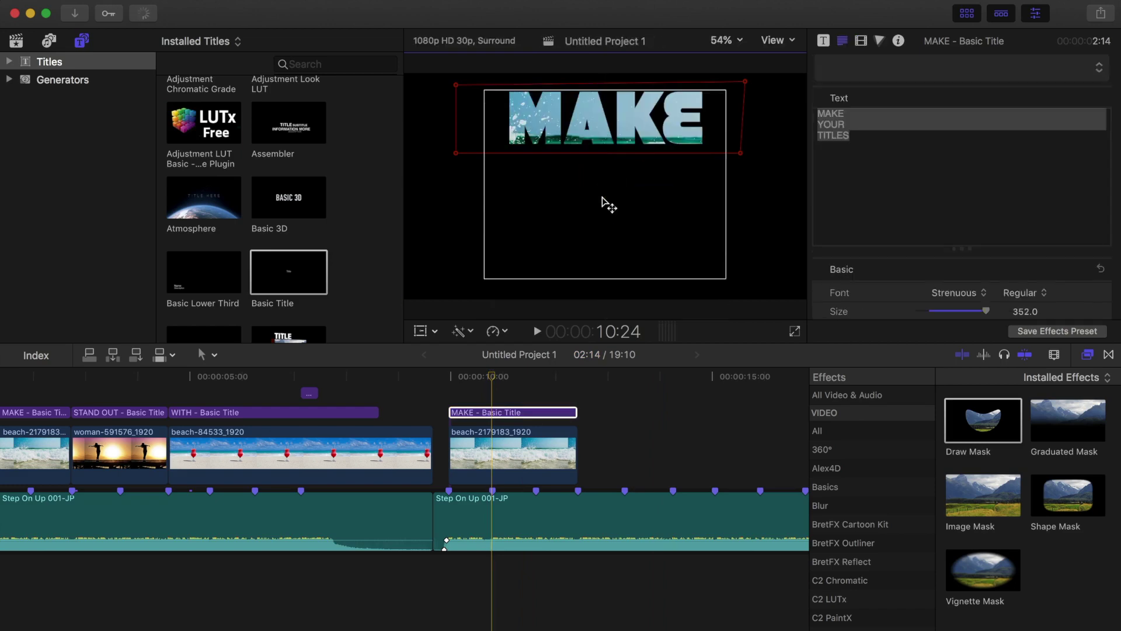
key("p")
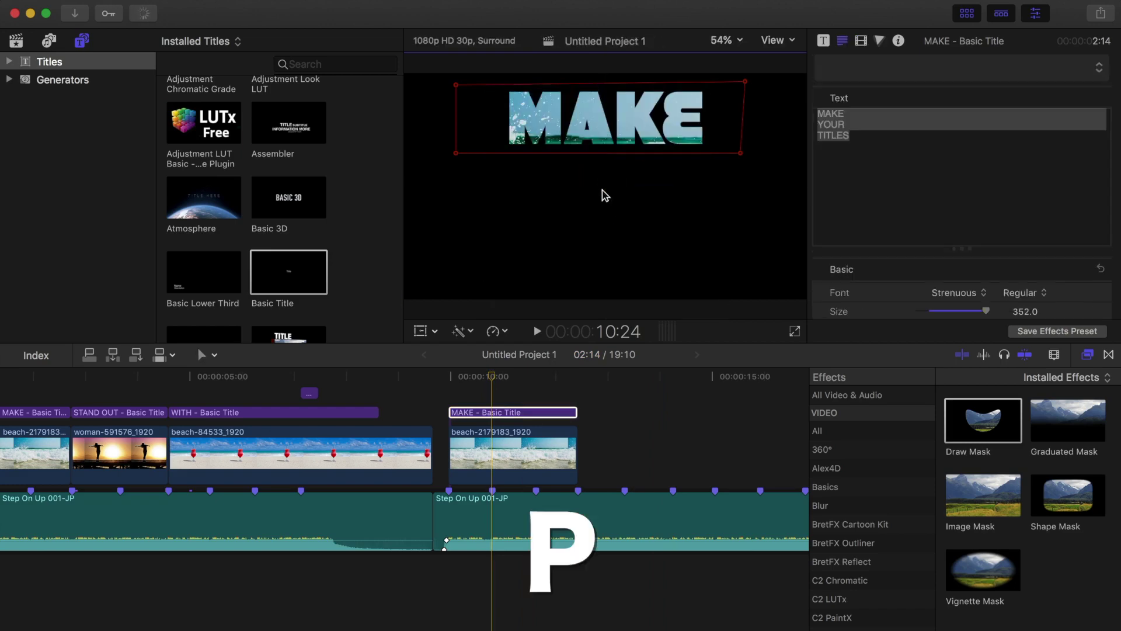
left_click_drag(598, 153, 599, 219)
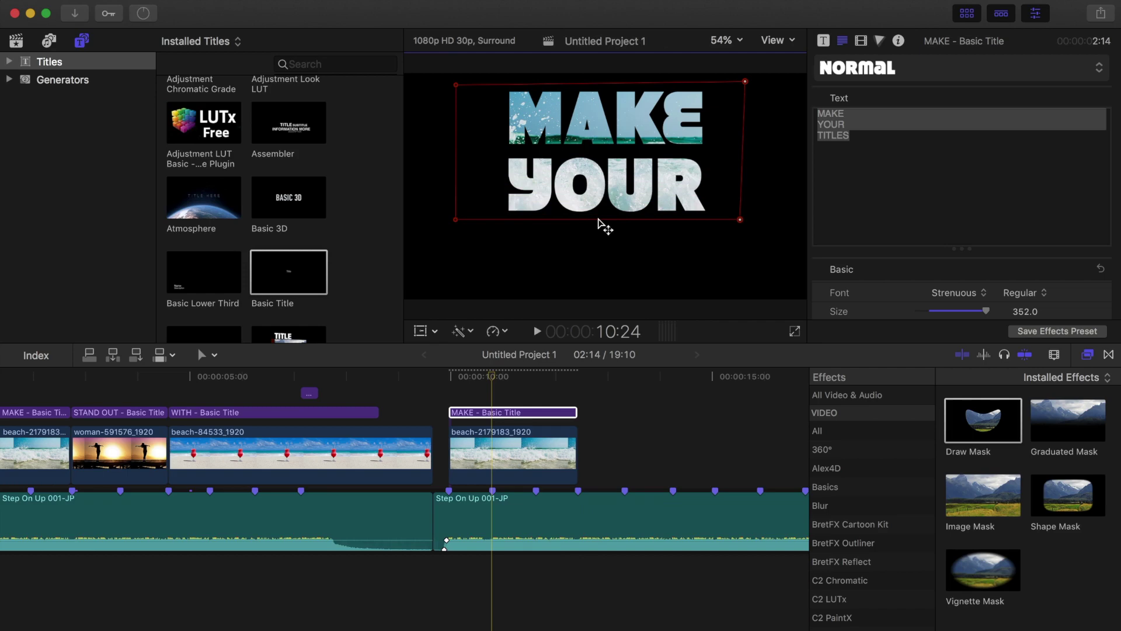
Keyframe the mask's control points just before 11:19, and extend the mask's lower edge below TITLES at 11:19
left_click(535, 378)
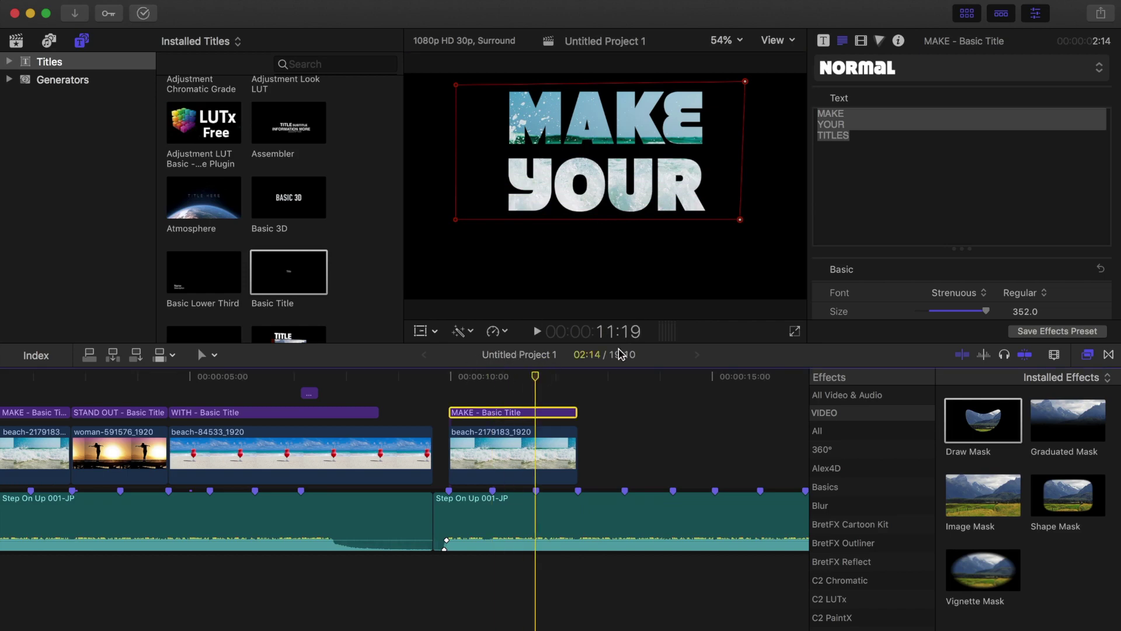
left_click(861, 40)
left_click(1091, 238)
left_click(534, 378)
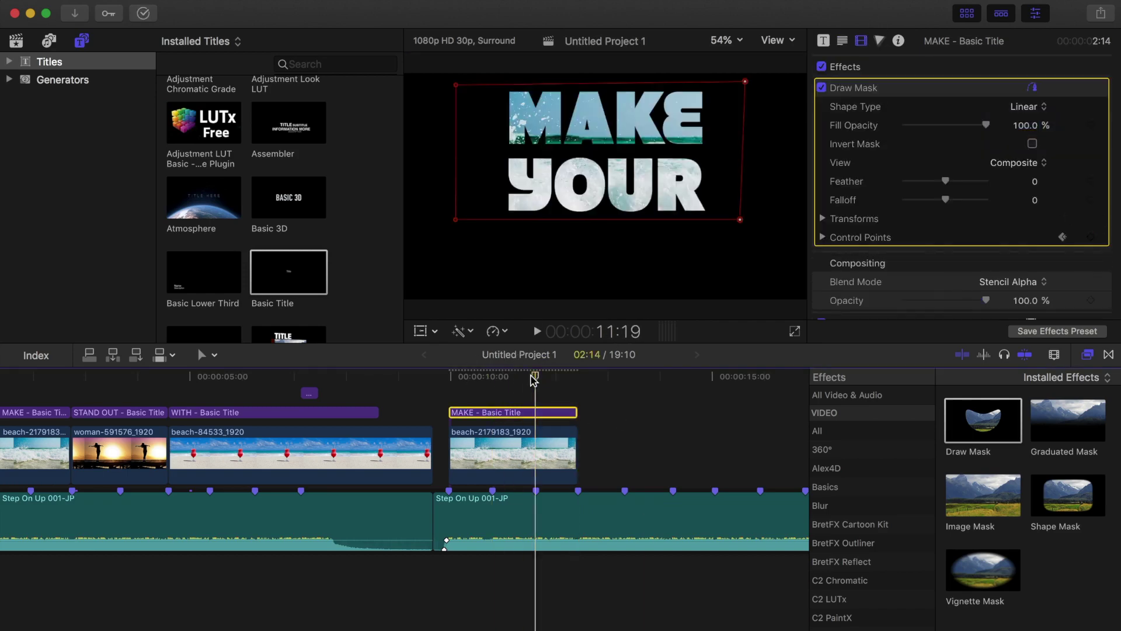
left_click_drag(593, 219, 592, 293)
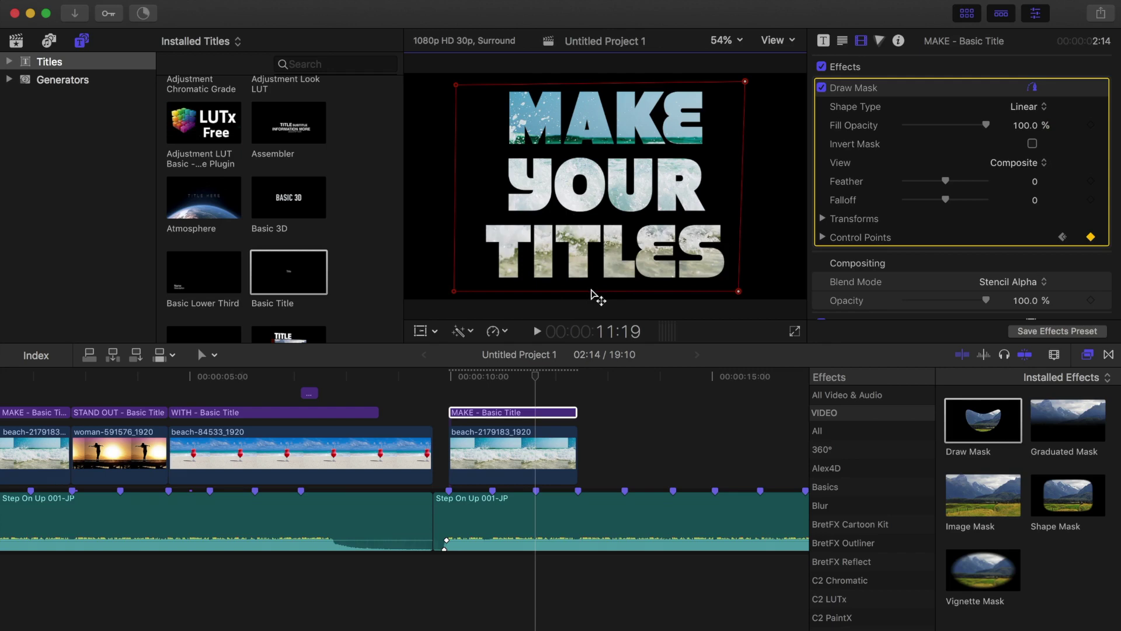
Connect the woman-591576_1920 clip at 12:13, directly after the beach clip, and trim its end to the sixth music marker
left_click_drag(541, 378, 577, 380)
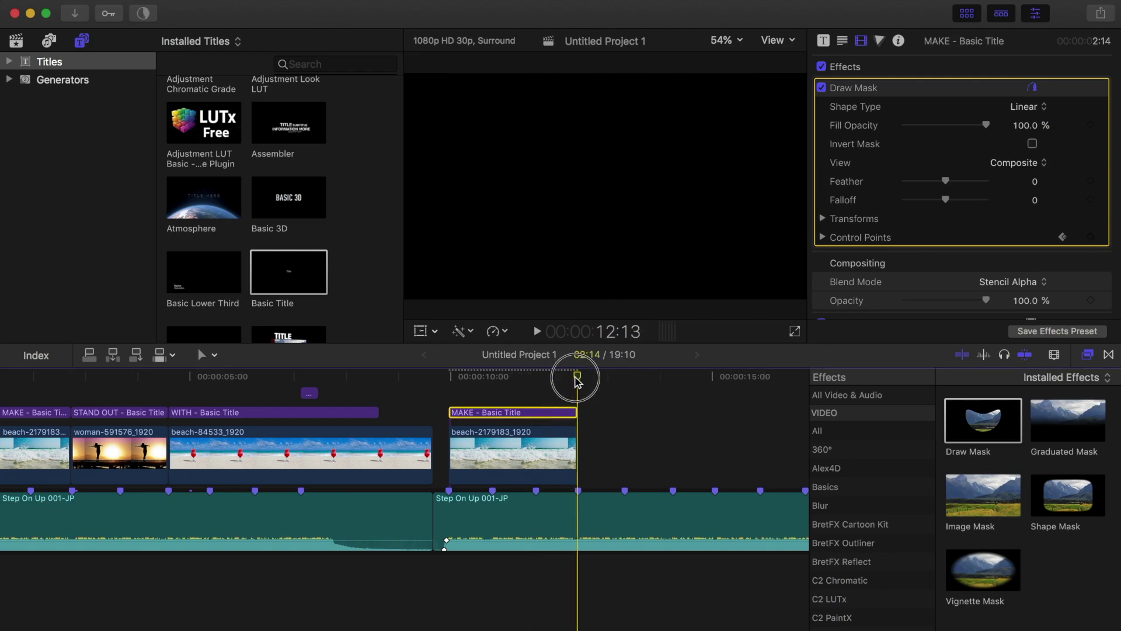
left_click(16, 40)
left_click(240, 292)
key("q")
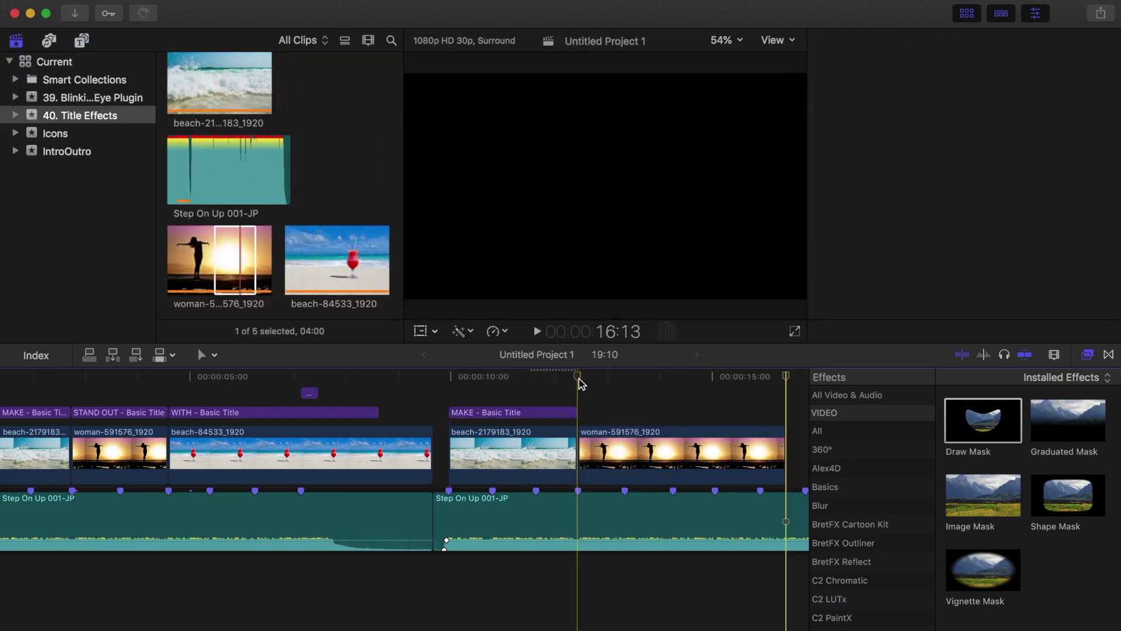
left_click(673, 460)
key("alt+]")
Scale the newly added woman clip to 122% so it fills the frame
left_click(623, 386)
left_click(420, 329)
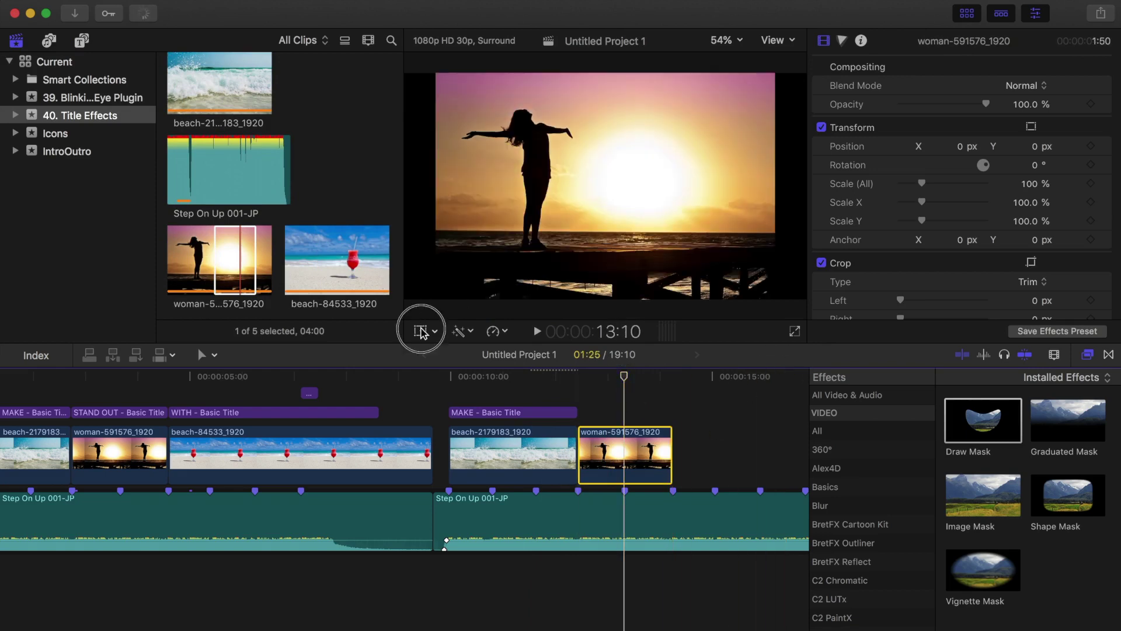
left_click_drag(922, 184, 926, 184)
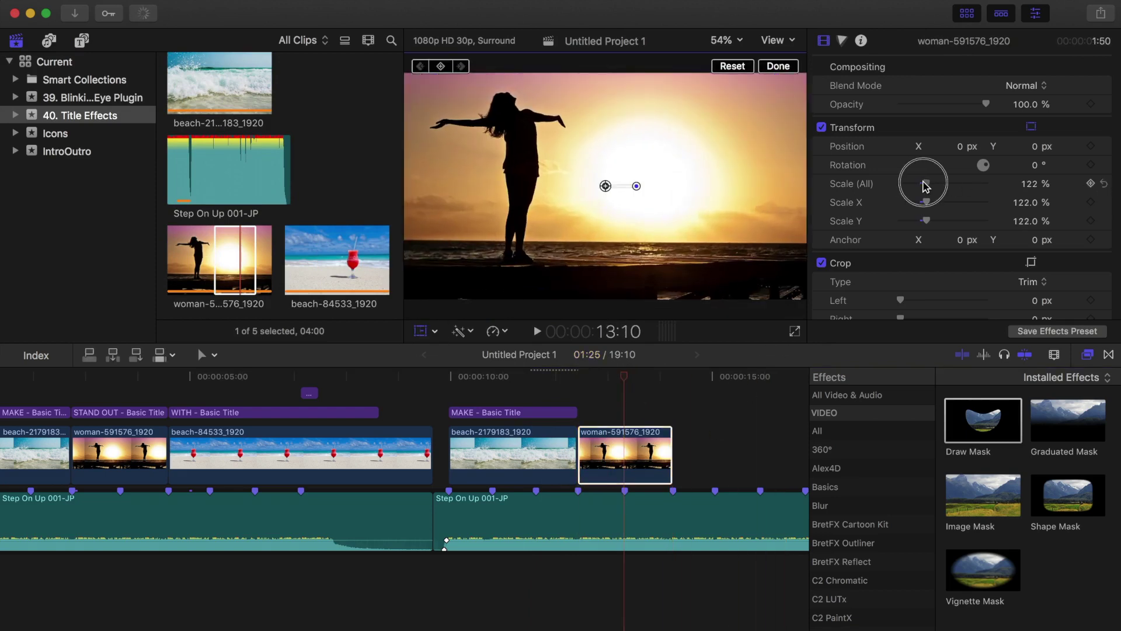
left_click(778, 66)
Add a Basic Title at the start of the new woman clip and trim its end to match the clip
left_click(586, 388)
left_click(81, 40)
key("q")
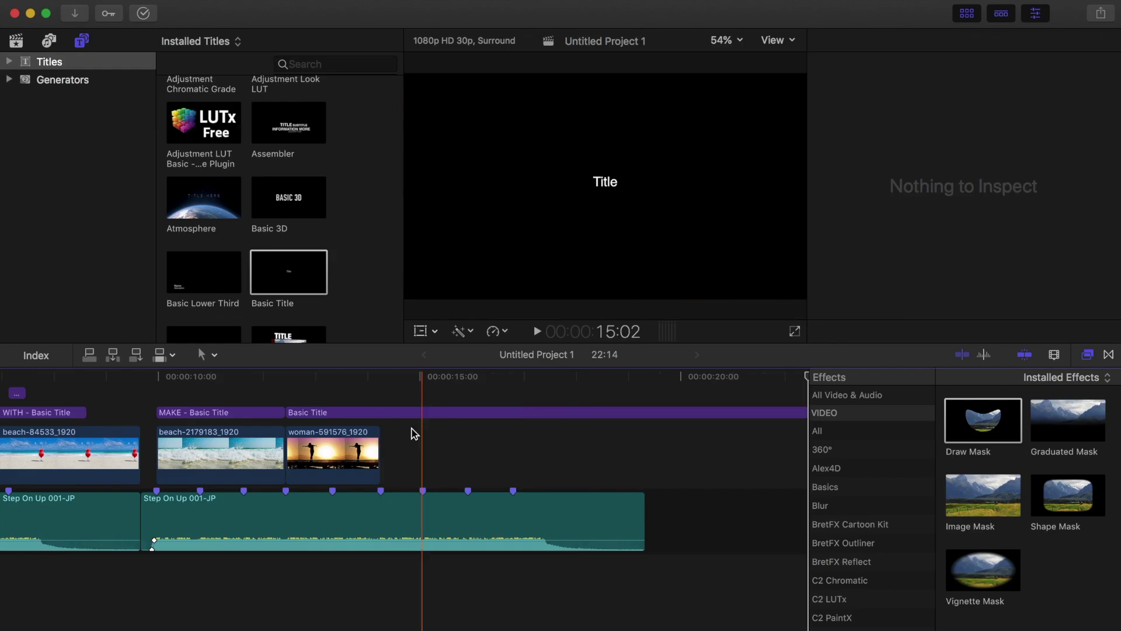
left_click(400, 414)
key("alt+]")
Enter STAND OUT as the new title's text and select the whole text for formatting
double_click(353, 413)
type("STAND OUT")
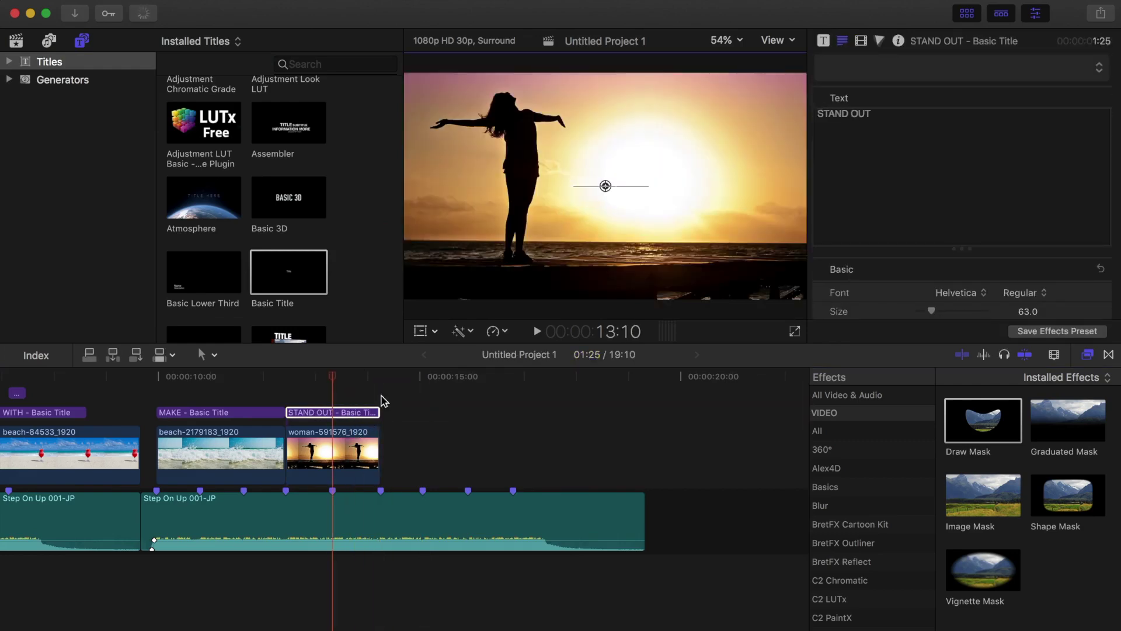
left_click_drag(871, 113, 820, 112)
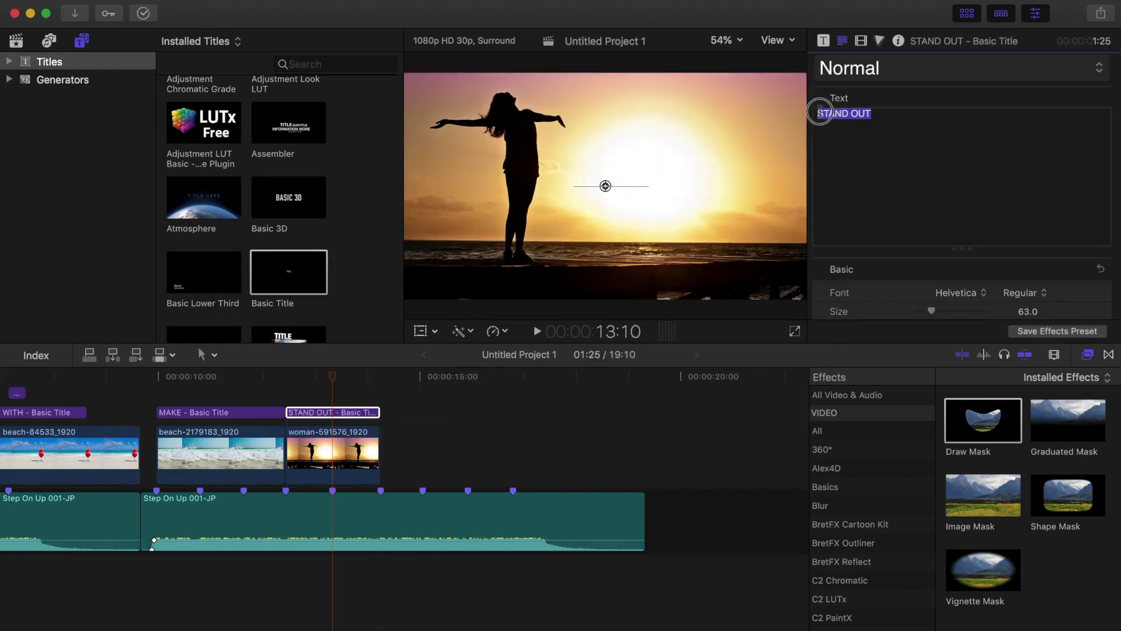
Format STAND OUT in Phosphate Inline at size 366 and reposition it near the vertical middle of the frame
left_click(984, 292)
scroll(985, 292, "down", 10)
left_click(985, 296)
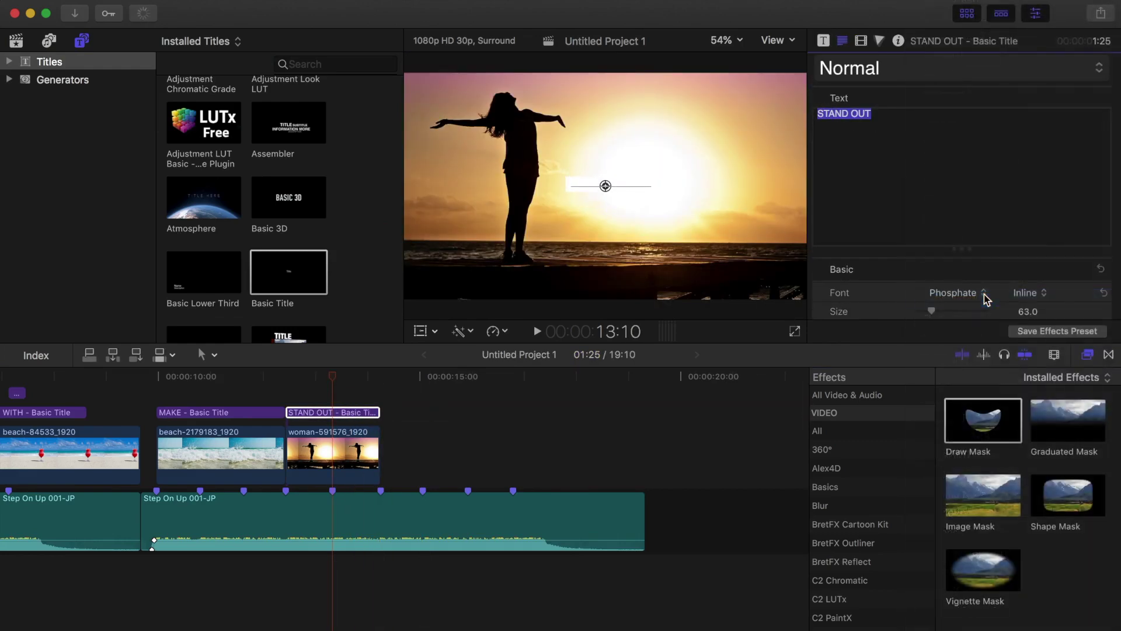
scroll(986, 300, "down", 5)
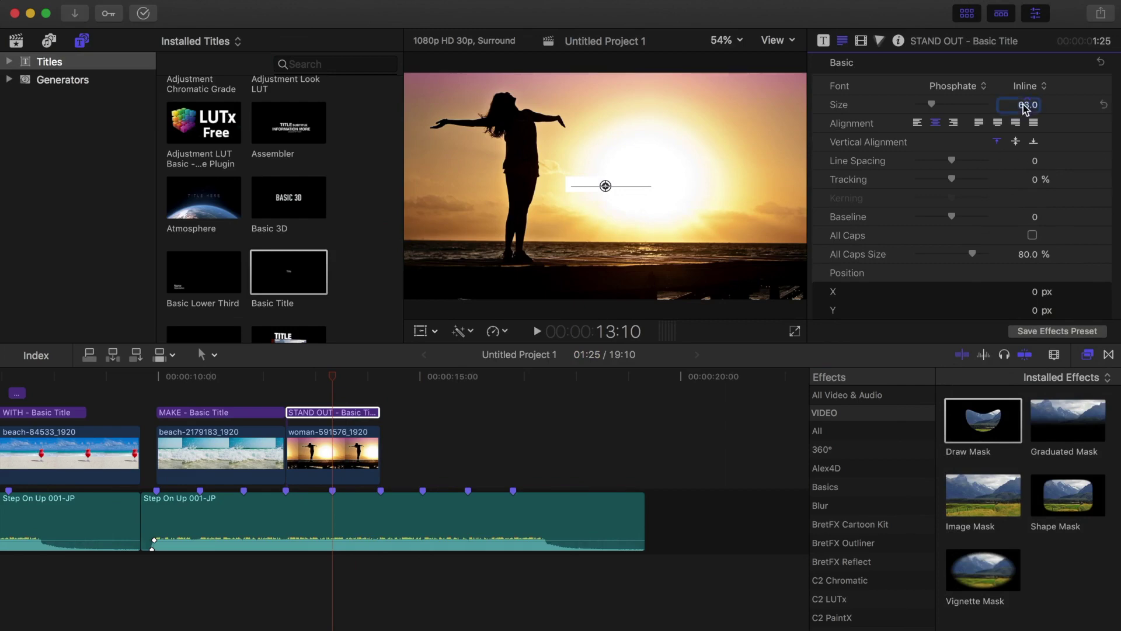
left_click_drag(1025, 108, 990, 104)
left_click(331, 414)
left_click_drag(568, 163, 569, 193)
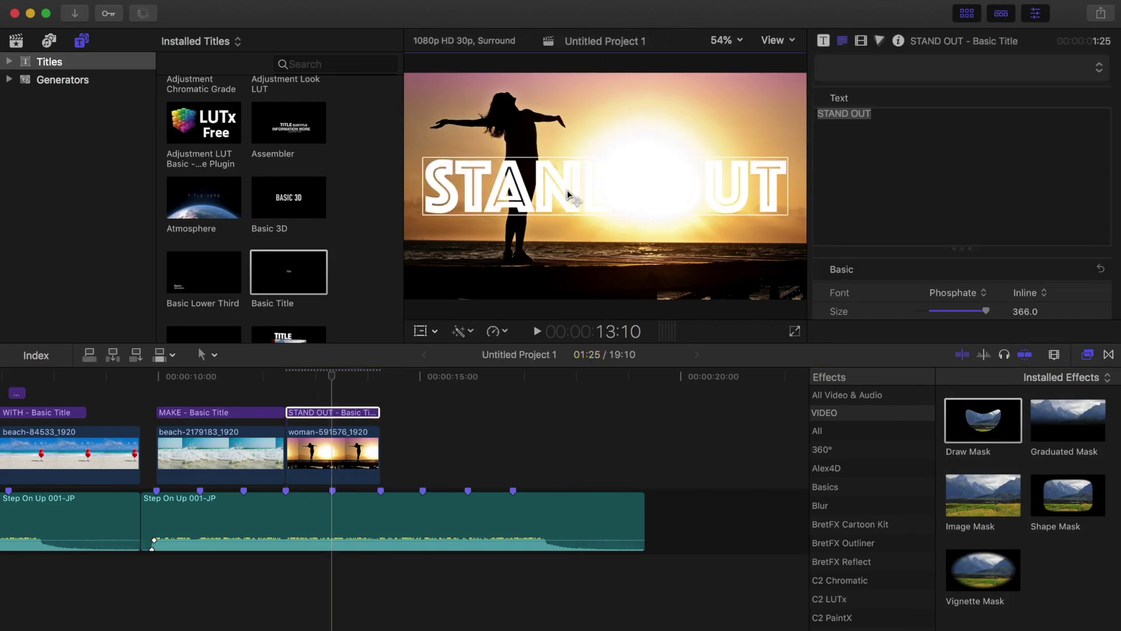
Change the face color of the STAND OUT title to Tangerine
scroll(892, 279, "down", 10)
scroll(892, 279, "down", 2)
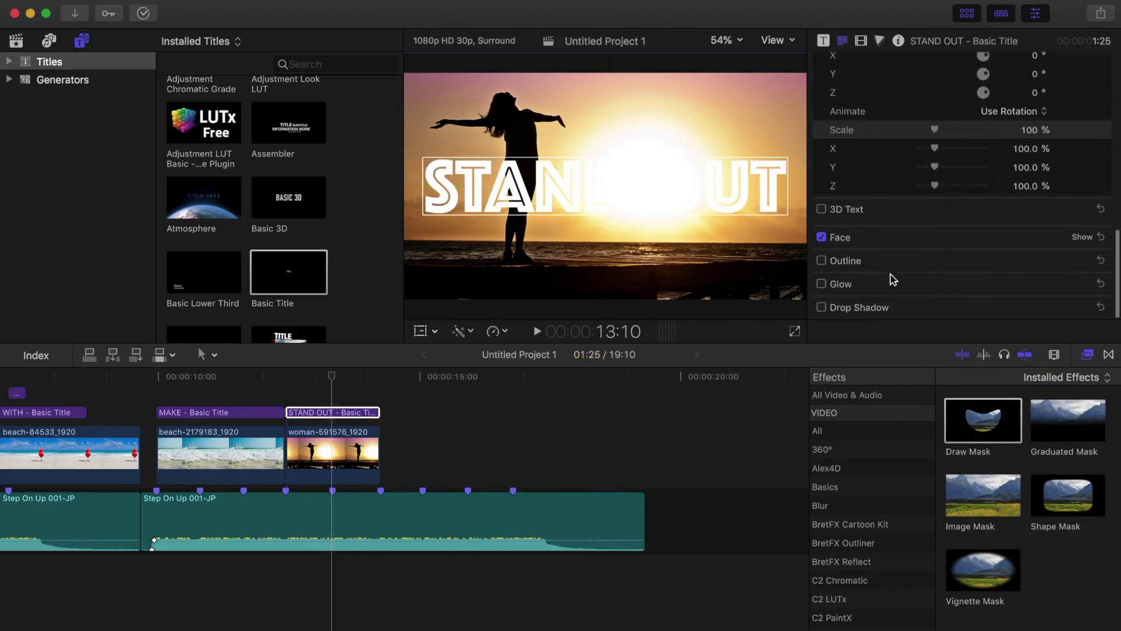
left_click(1083, 240)
left_click(1023, 277)
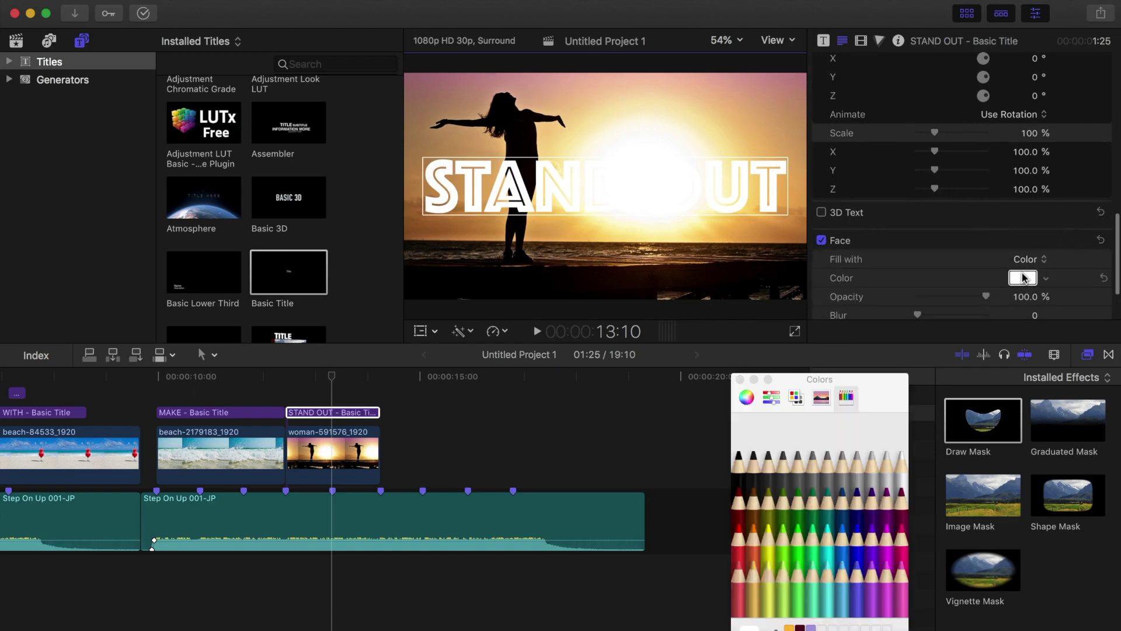
left_click(754, 546)
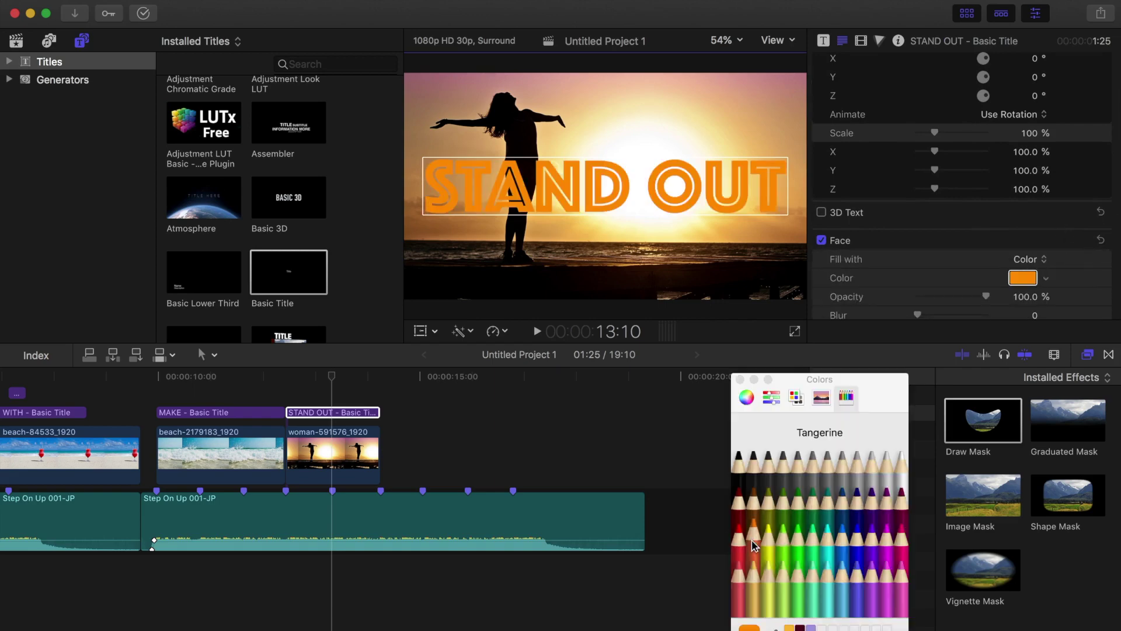
left_click(741, 379)
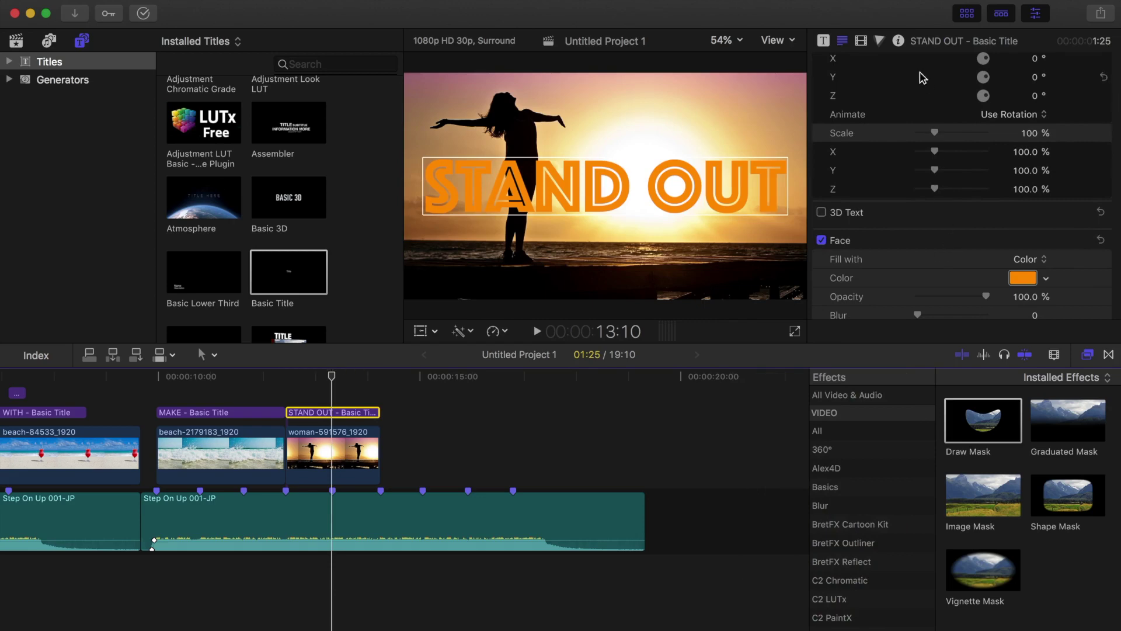
Set the STAND OUT title's blend mode to Difference
left_click(862, 41)
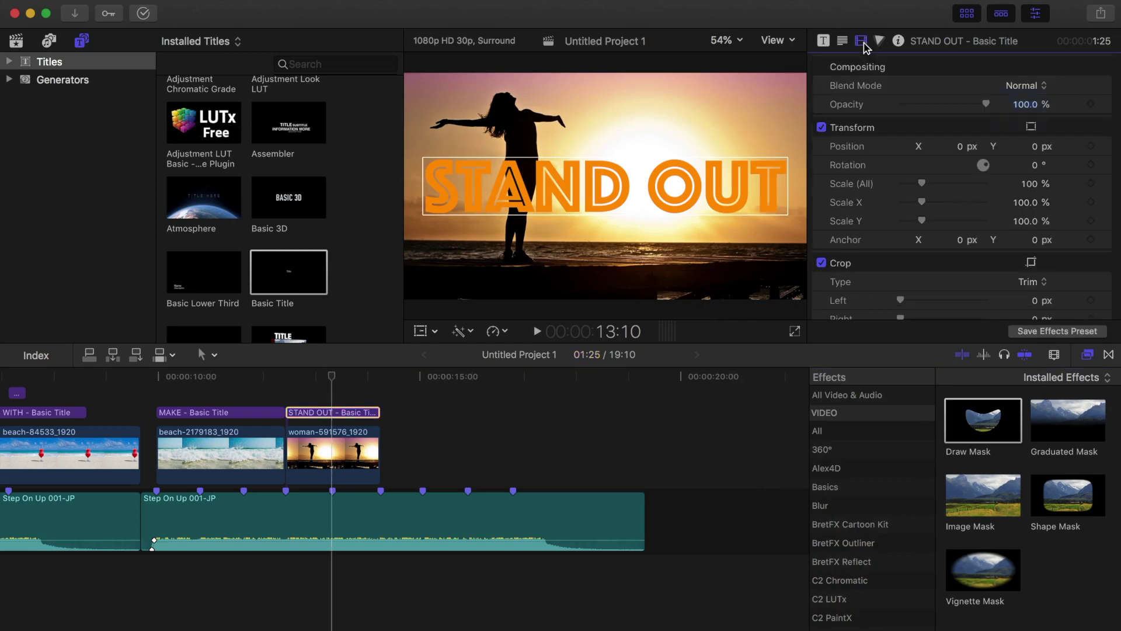
left_click(1043, 86)
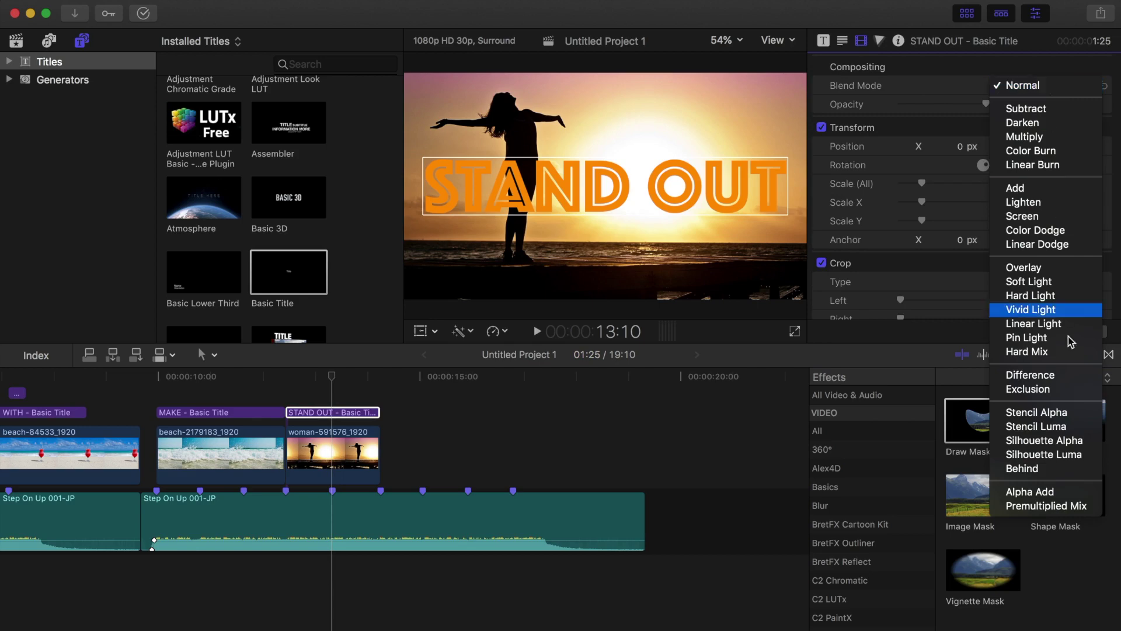
left_click(1063, 381)
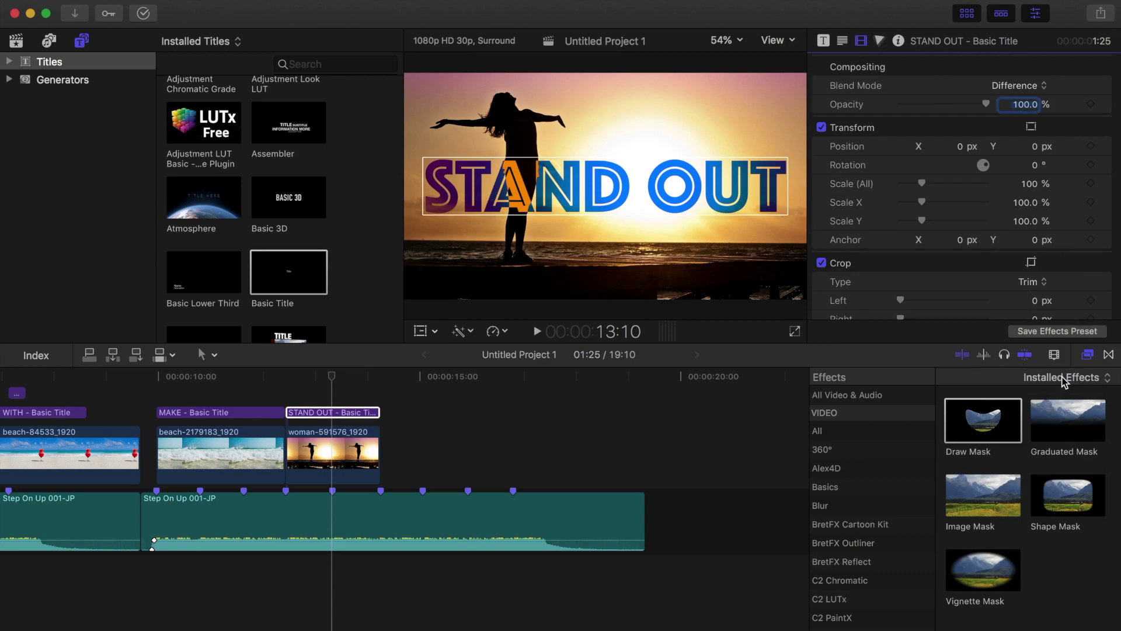
left_click_drag(332, 376, 290, 379)
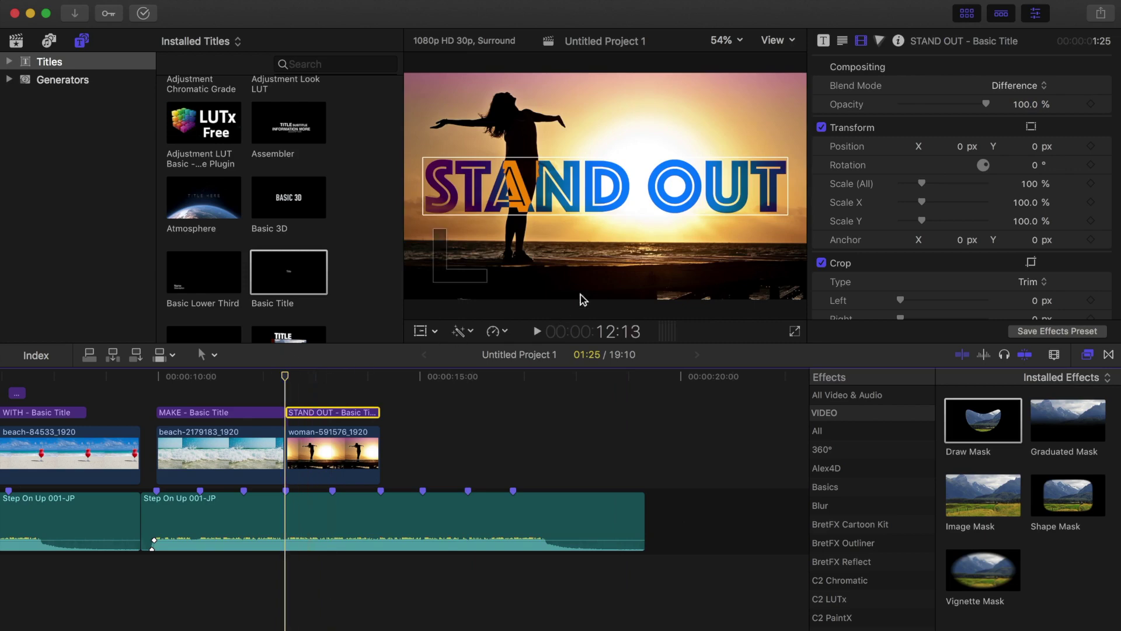
left_click(1027, 185)
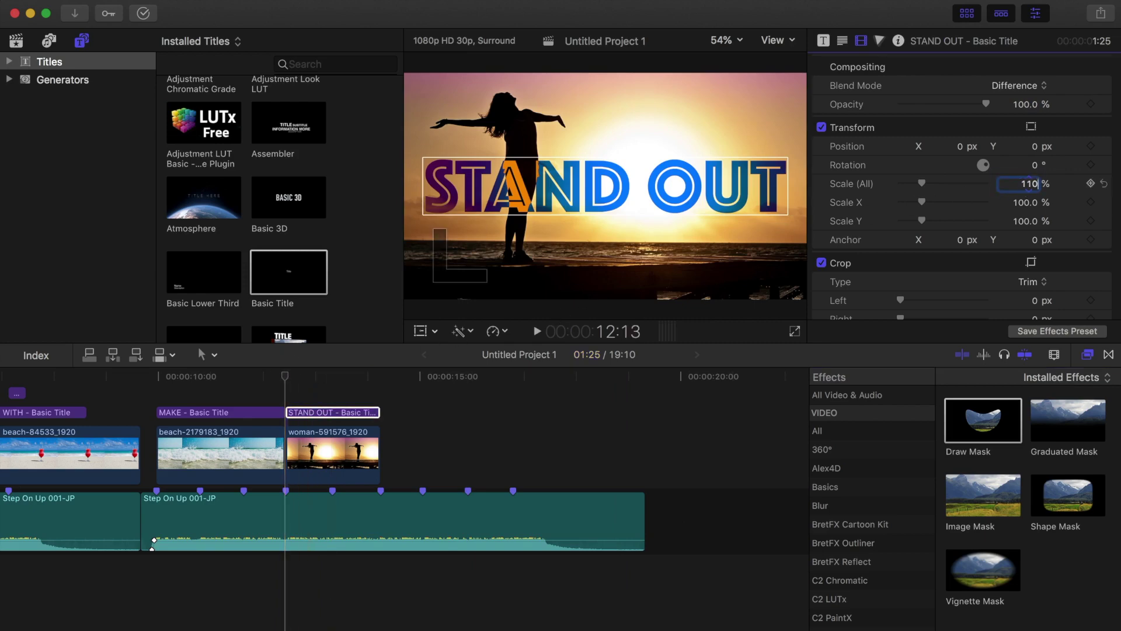
key("Return")
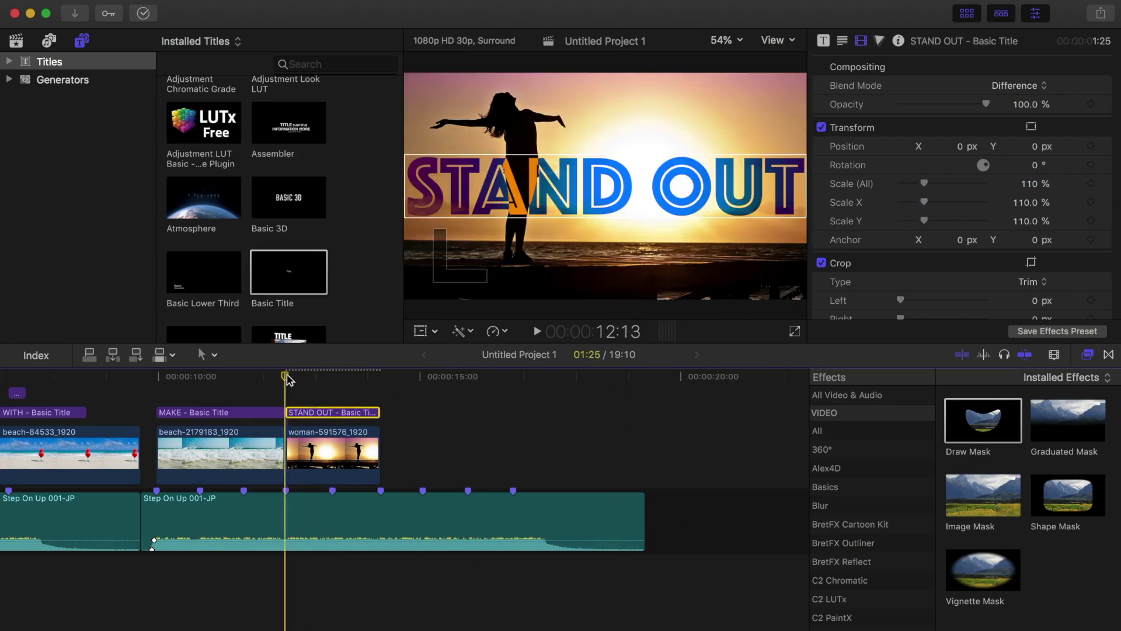
left_click_drag(285, 378, 288, 379)
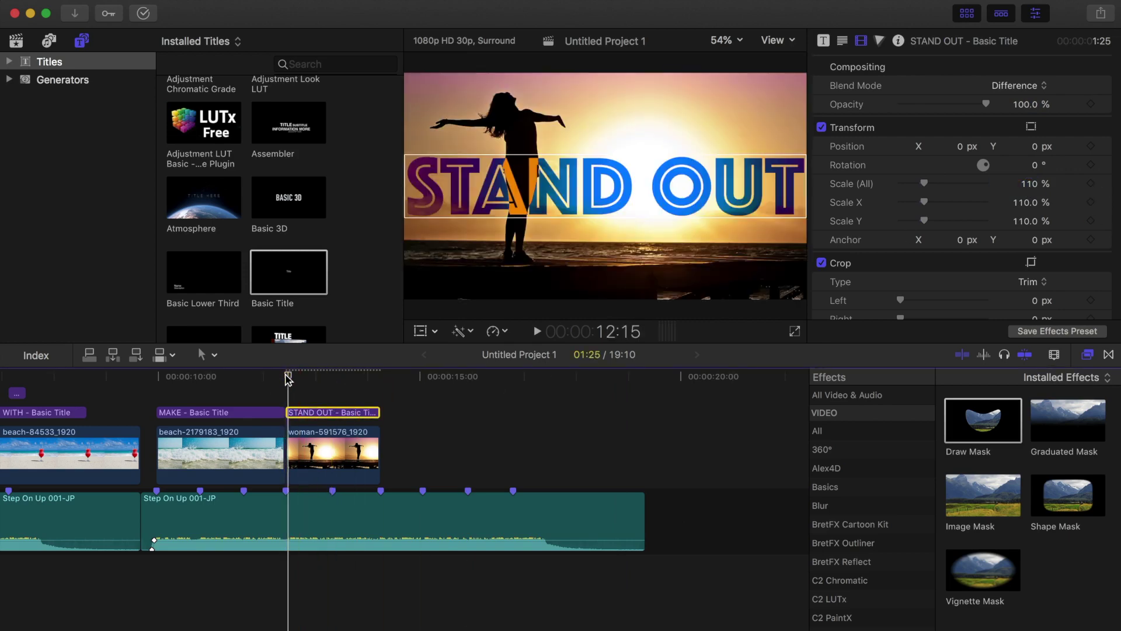
left_click(1030, 186)
key("Return")
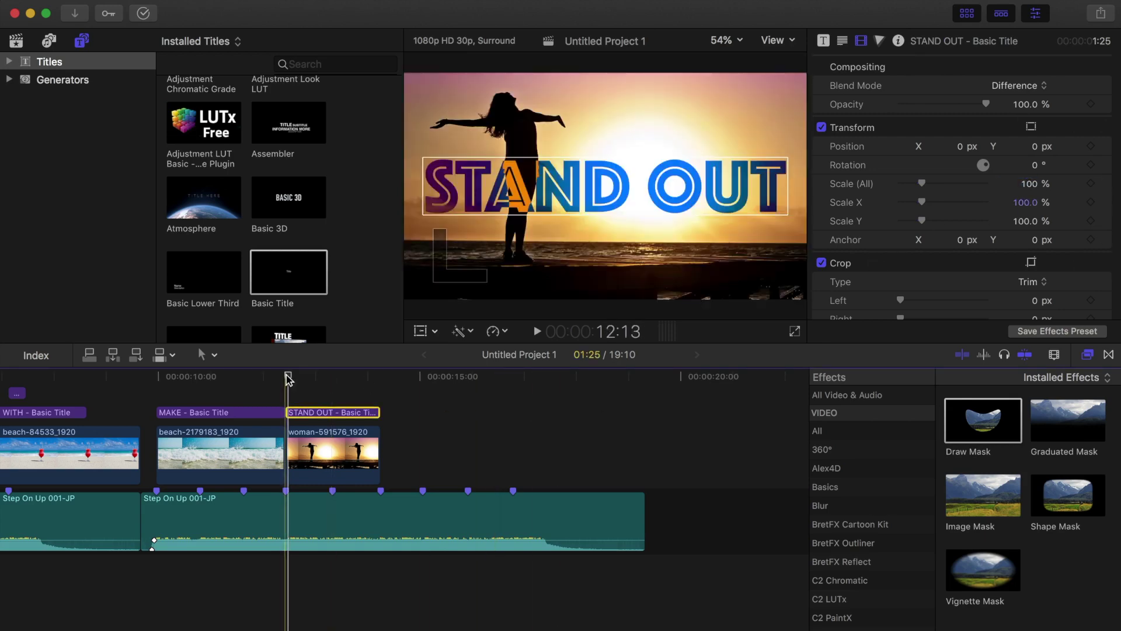
Keyframe the STAND OUT title's overall scale at 100% at 13:08 and 110% at 13:10
left_click_drag(289, 380, 333, 391)
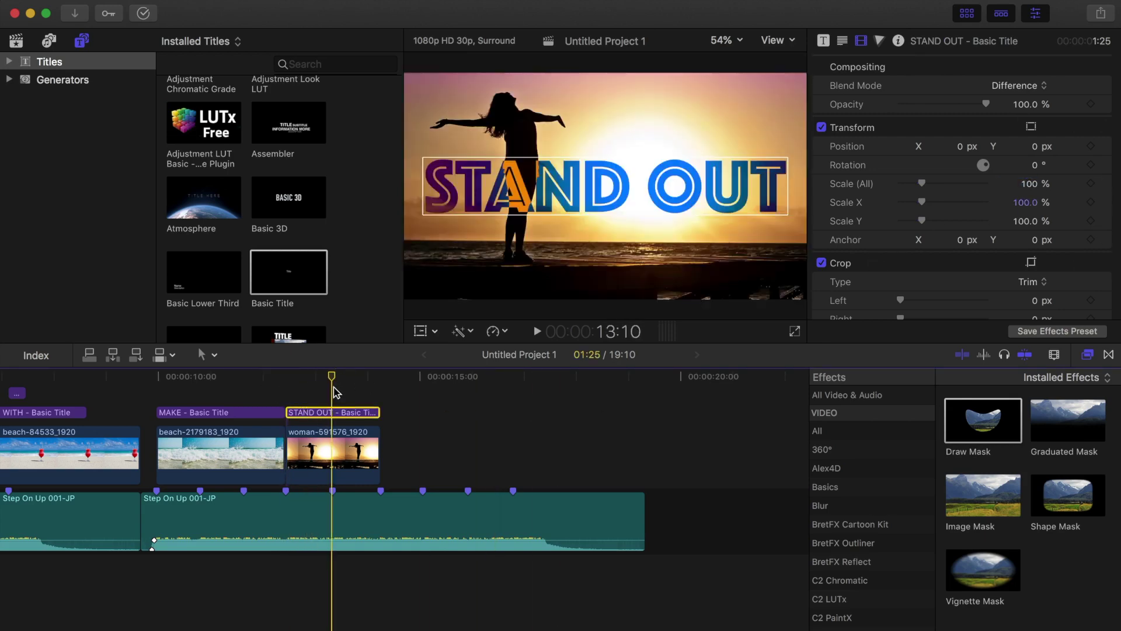
key("Left")
key("Left")
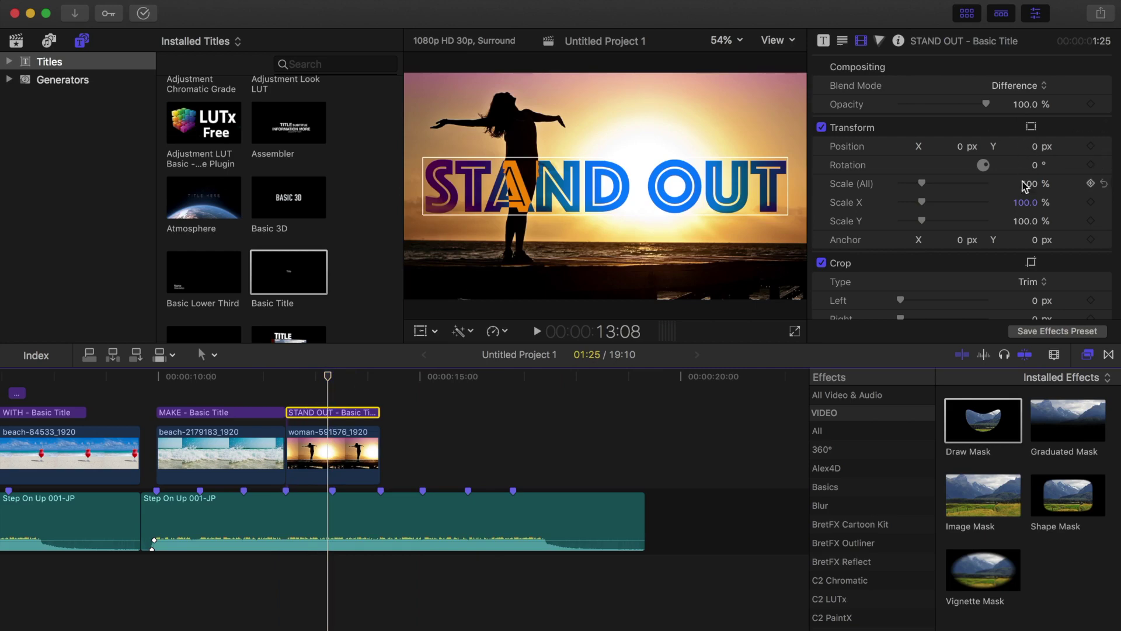
left_click(1090, 184)
key("Right")
key("Right")
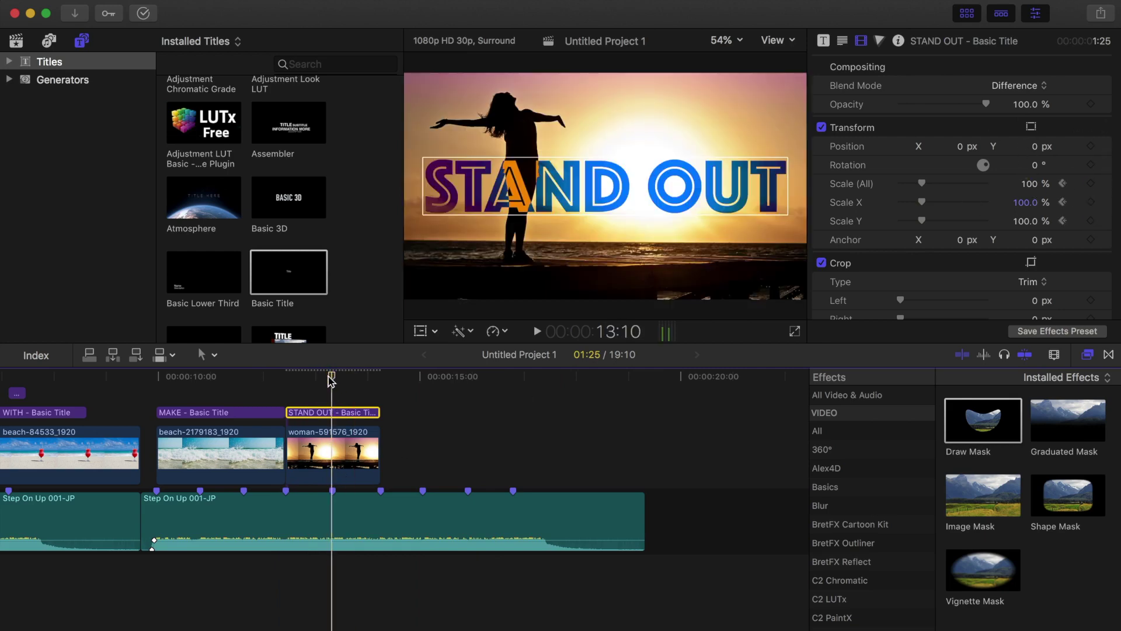
left_click(1027, 186)
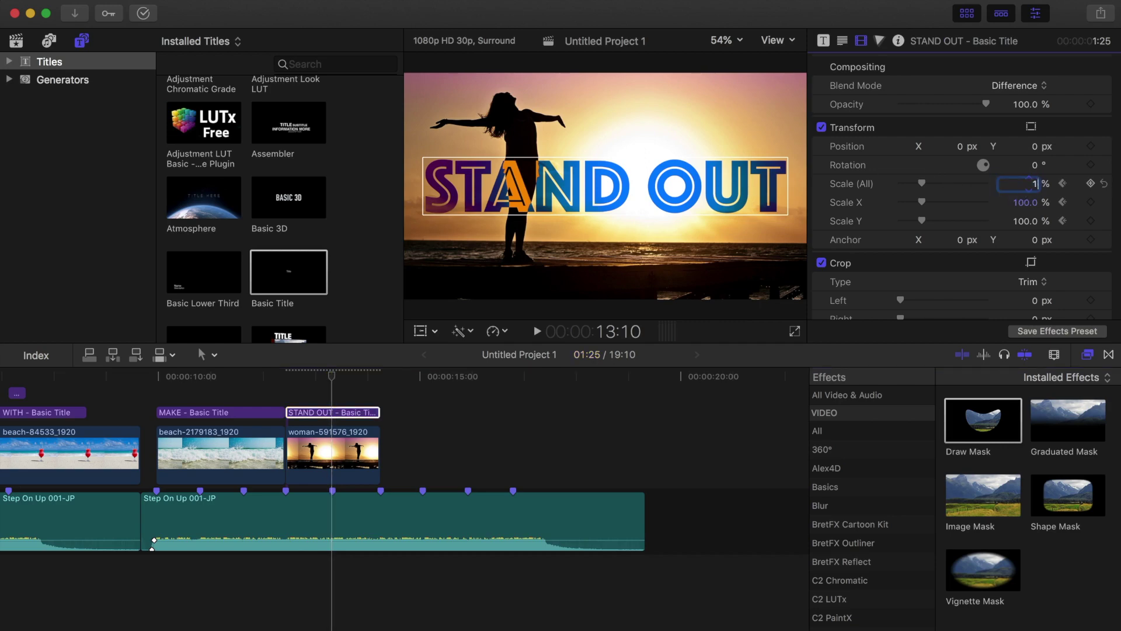
key("Return")
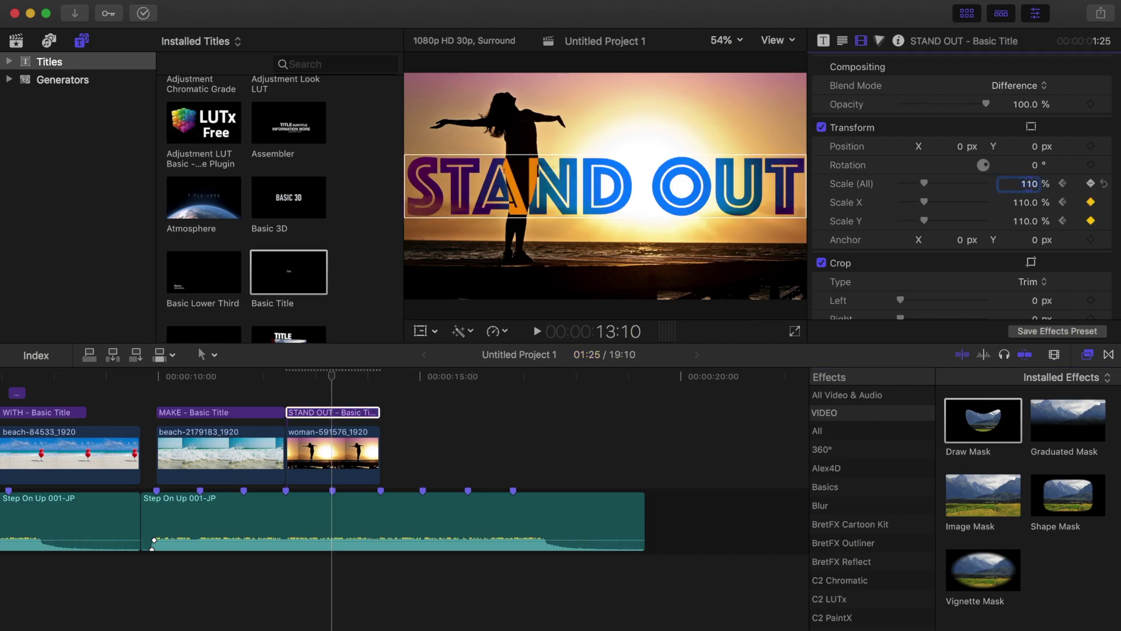
Add a scale keyframe of 100% to the STAND OUT title at 13:12
left_click(351, 413)
key("Right")
key("Right")
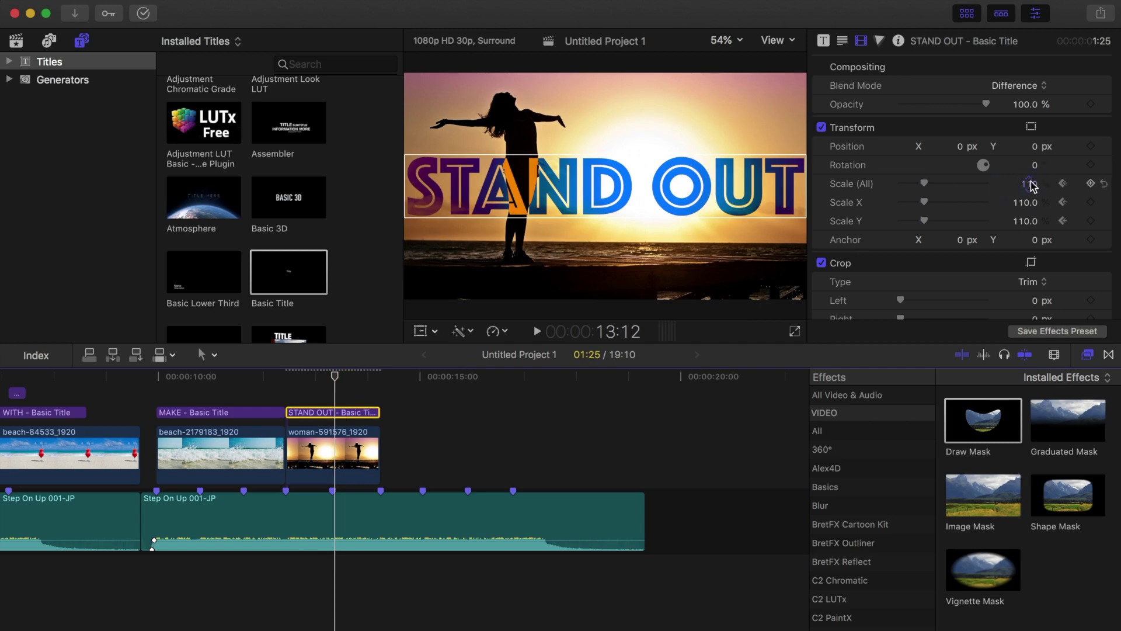
left_click(1031, 186)
type("1")
key("Return")
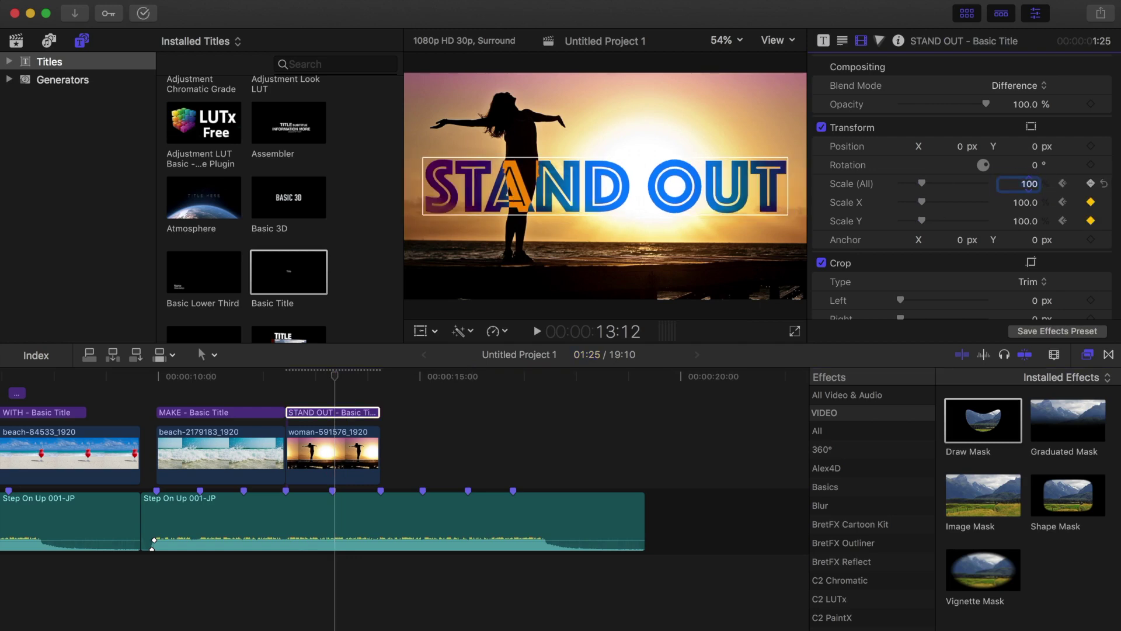
Connect the beach-84533_1920 clip at 14:08, directly after the woman clip, and trim its end to the end of the music
left_click_drag(334, 373, 381, 388)
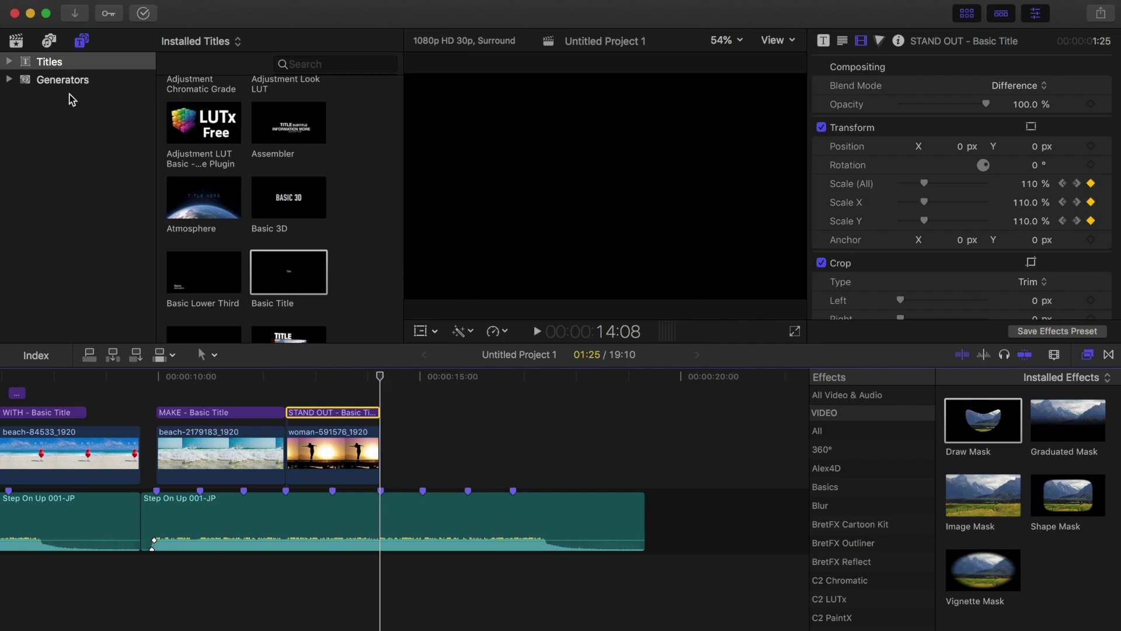
left_click(16, 41)
left_click_drag(341, 255, 420, 455)
left_click_drag(590, 460, 644, 459)
left_click(496, 455)
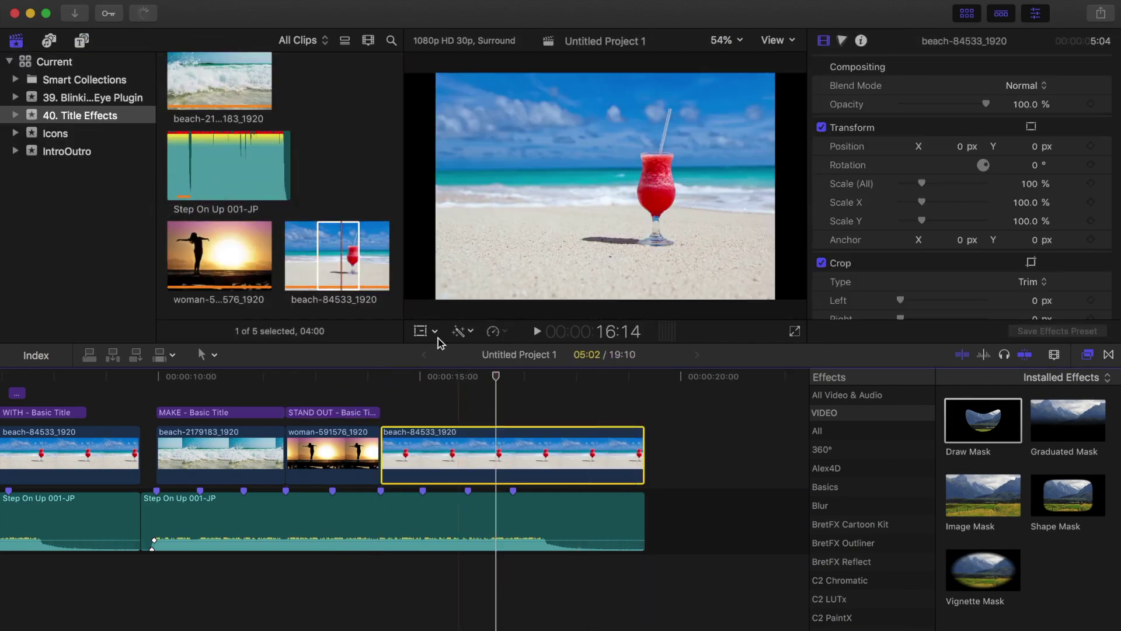
Enlarge the newly added beach clip with Transform so it fills the frame
left_click(420, 330)
left_click_drag(436, 299, 405, 318)
left_click(788, 63)
Add a Basic Title at the start of the last beach clip and trim its end to match the clip
left_click(381, 377)
left_click(81, 41)
double_click(289, 272)
left_click_drag(806, 413, 548, 412)
Enter WITH, BLEND and MODES on three lines as the new title's text and select all of it for formatting
double_click(448, 411)
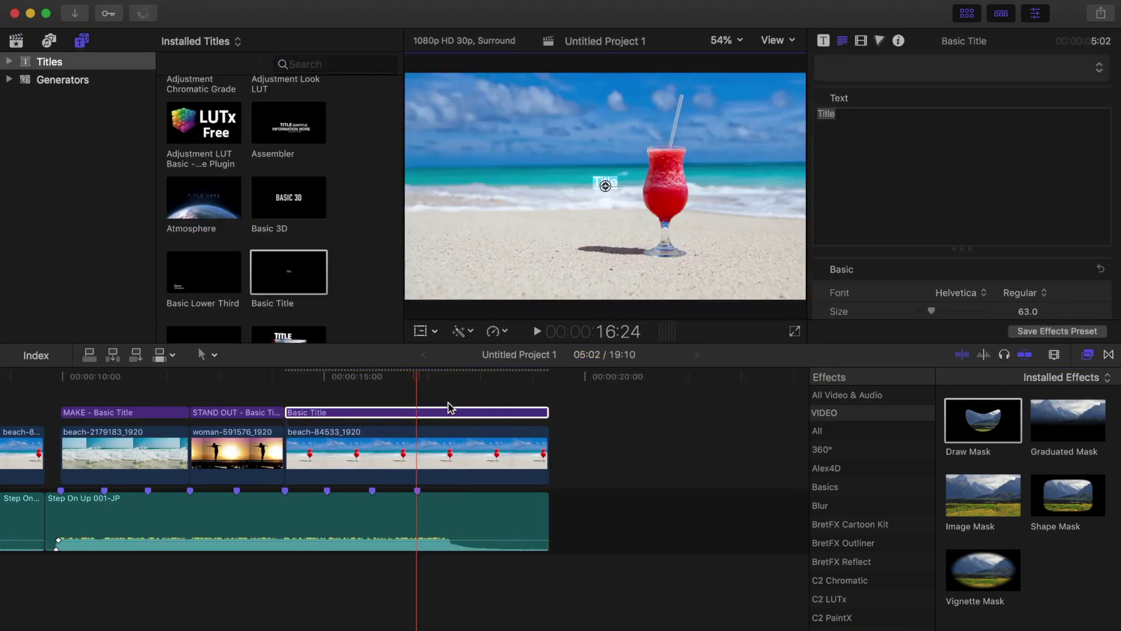
type("WITH")
key("Return")
type("BLEND")
key("Return")
type("MODES")
left_click_drag(852, 136, 816, 113)
Set the three-line title's font to Impact and its size to 350
scroll(864, 299, "down", 3)
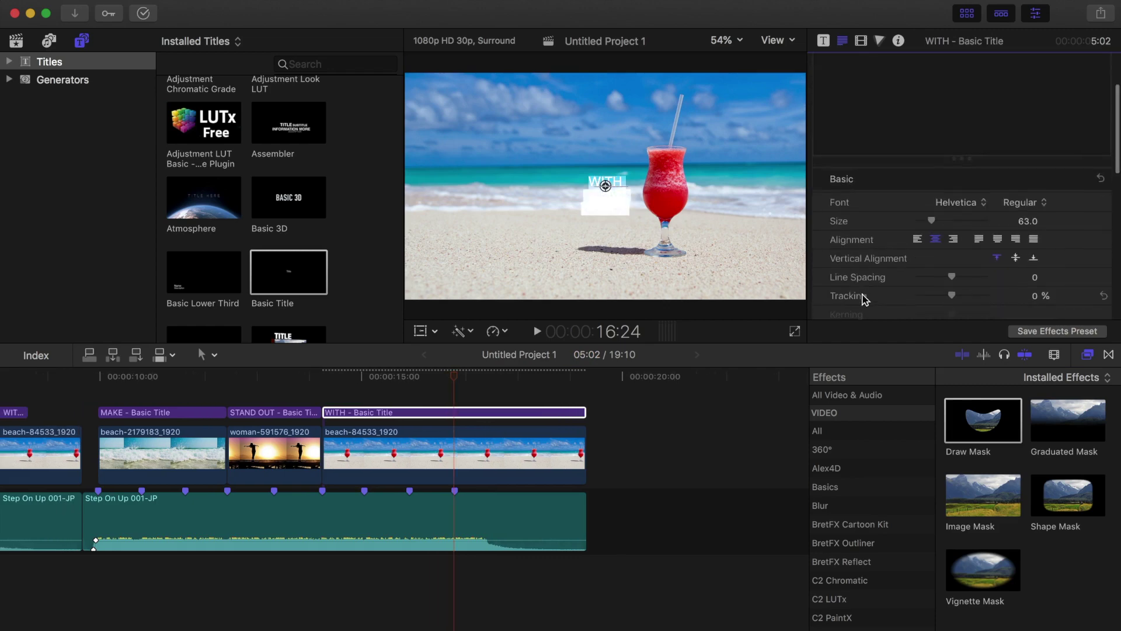
left_click(984, 202)
left_click(981, 528)
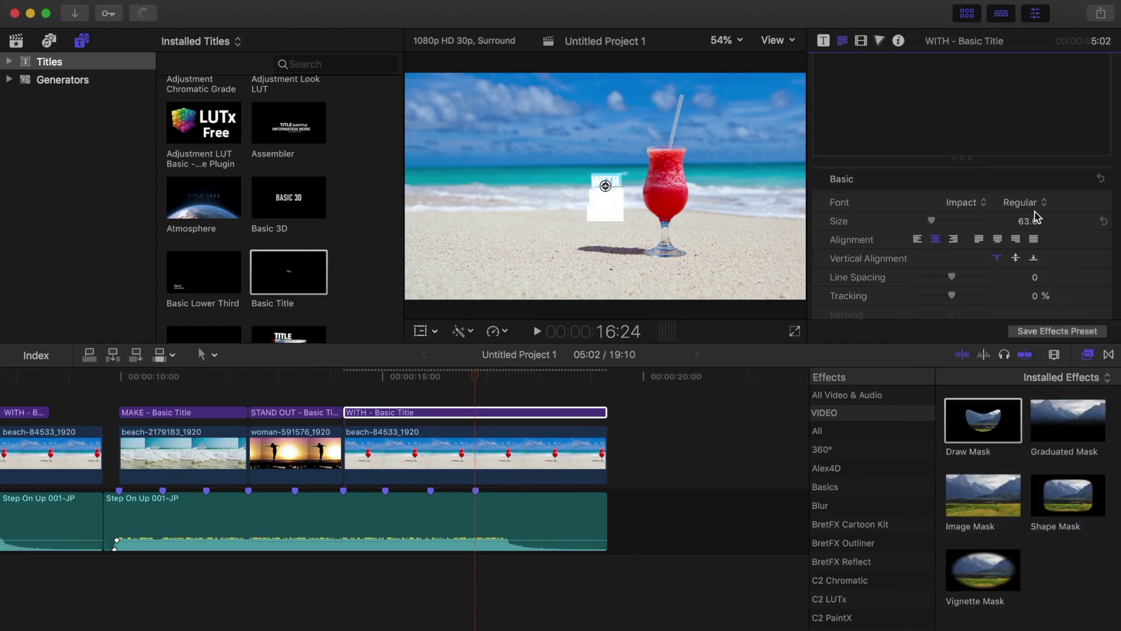
left_click(1027, 221)
type("350")
key("Return")
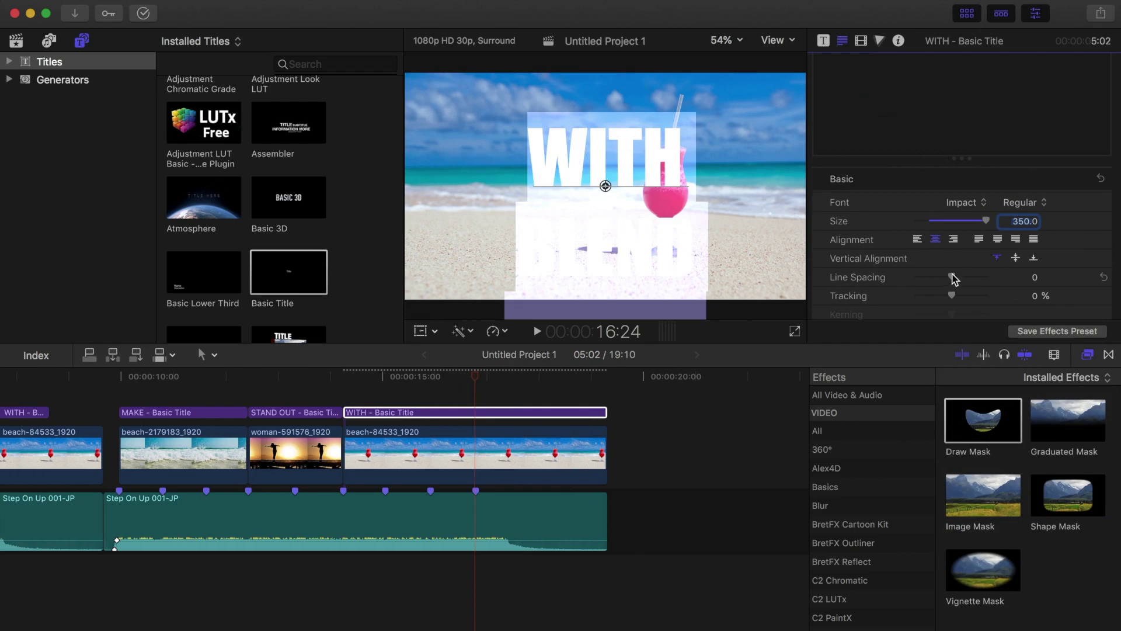
Tighten the line spacing of the three-line title and move it up so all words fit in the frame
left_click_drag(954, 279, 867, 290)
left_click(497, 411)
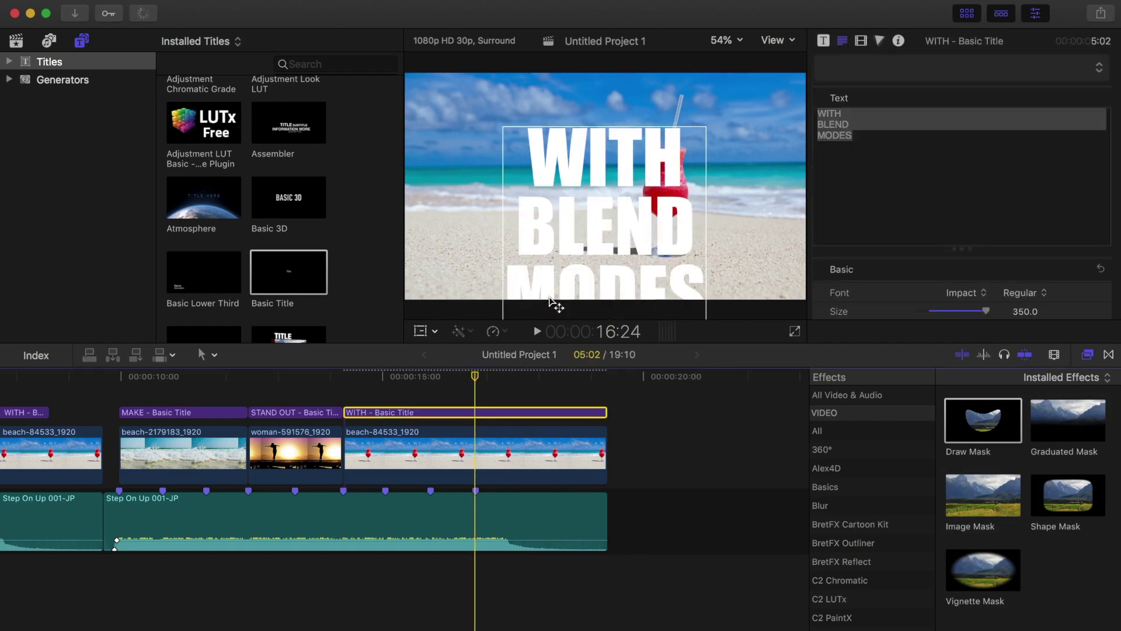
mouse_move(549, 301)
left_mouse_down()
mouse_move(595, 233)
mouse_move(598, 199)
left_mouse_up()
Apply a Draw Mask to the three-line title and draw a rectangle around only the word WITH
left_click_drag(983, 422, 506, 414)
left_click(475, 81)
left_click(476, 150)
left_click(735, 150)
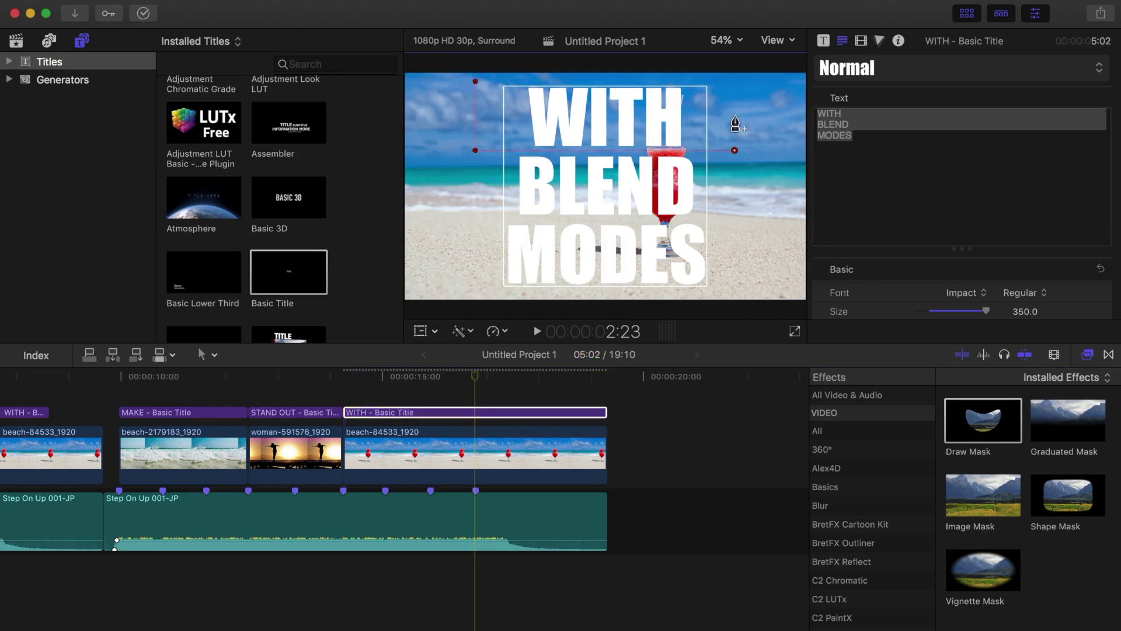
left_click(735, 79)
Animate the mask's lower edge between 15:03 and 15:29 so it extends down over BLEND and MODES
left_click(387, 409)
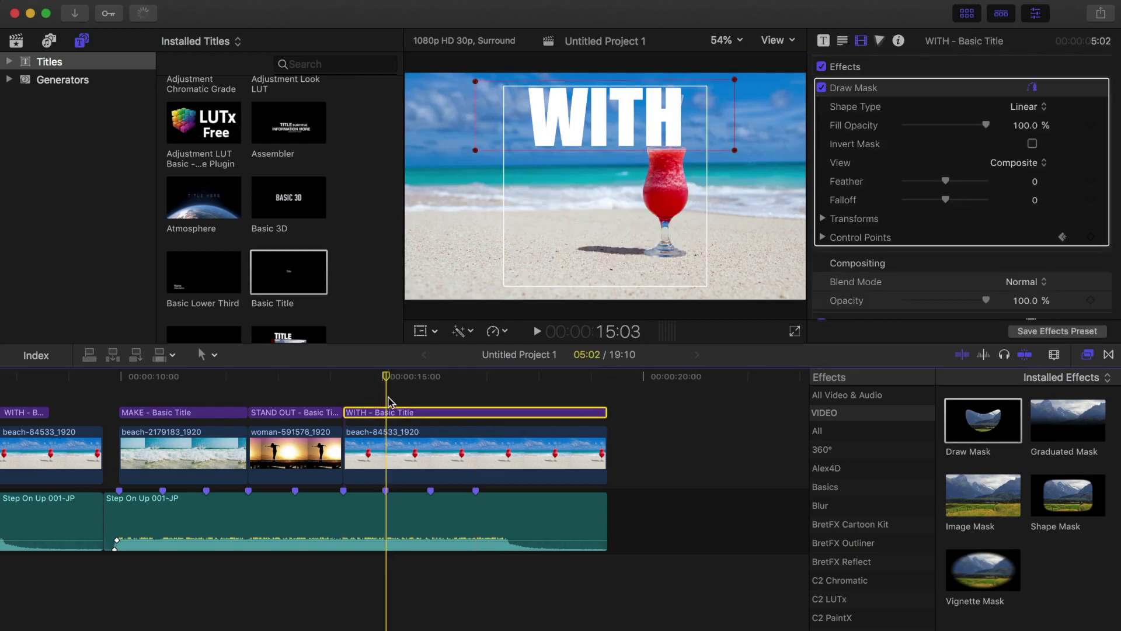
left_click_drag(597, 150, 594, 288)
left_click(430, 381)
left_click(431, 379)
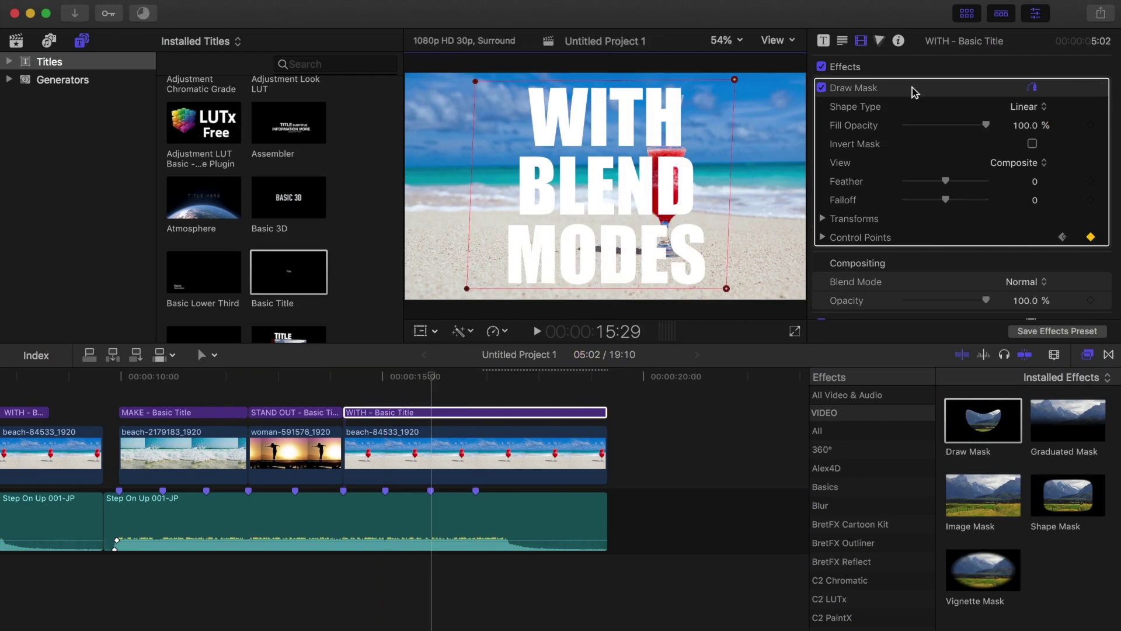
Set the three-line title's blend mode to Exclusion and stack a duplicate of the title directly above it
left_click(1045, 285)
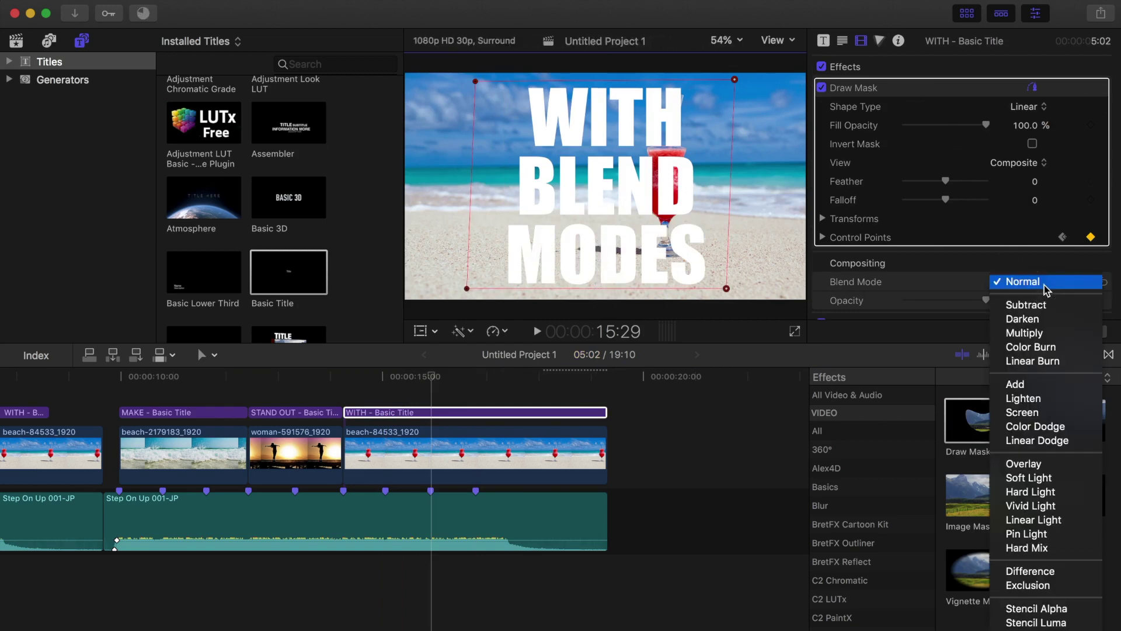
left_click(1055, 586)
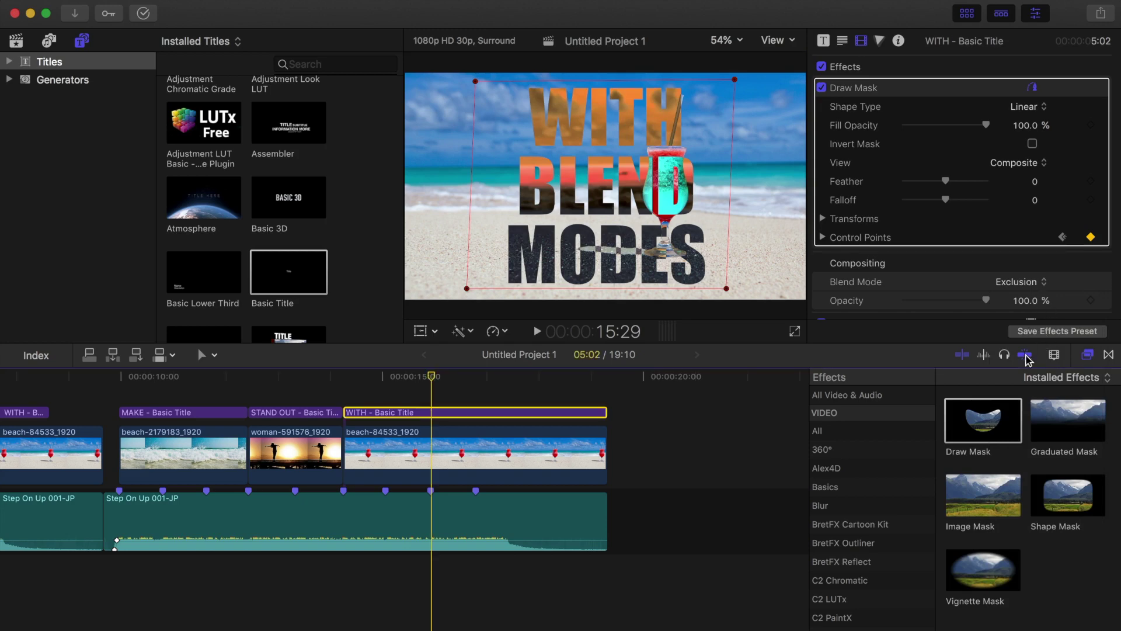
left_click_drag(464, 412, 464, 390)
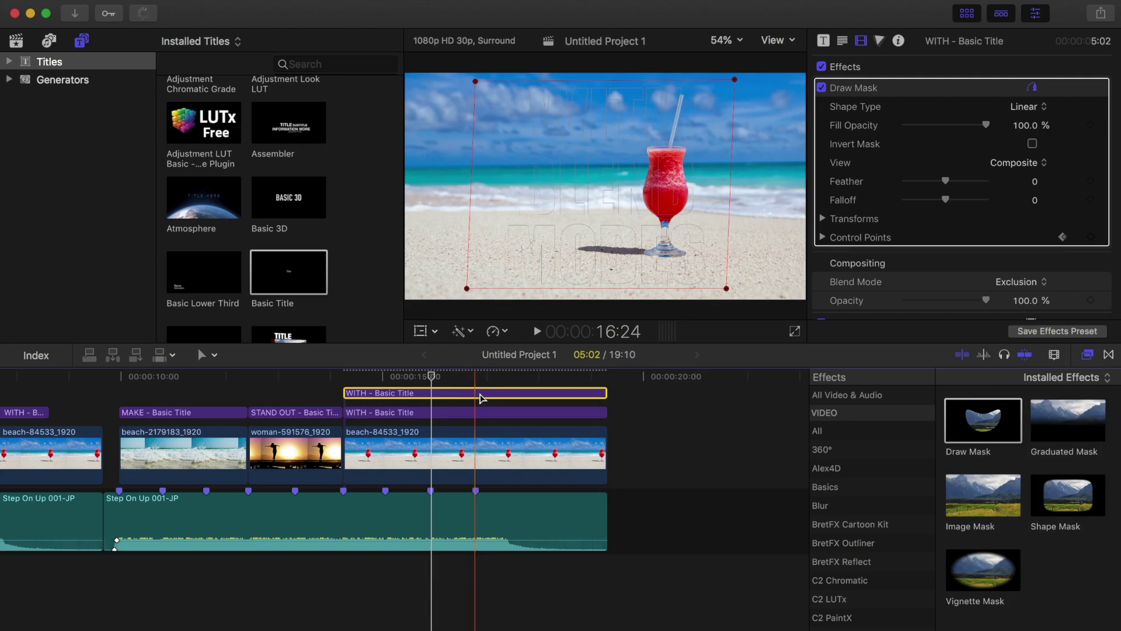
Trim the duplicate title above the three-line title to a 10-frame clip starting at the last beat marker and ending at 17:04
key("alt+bracketleft")
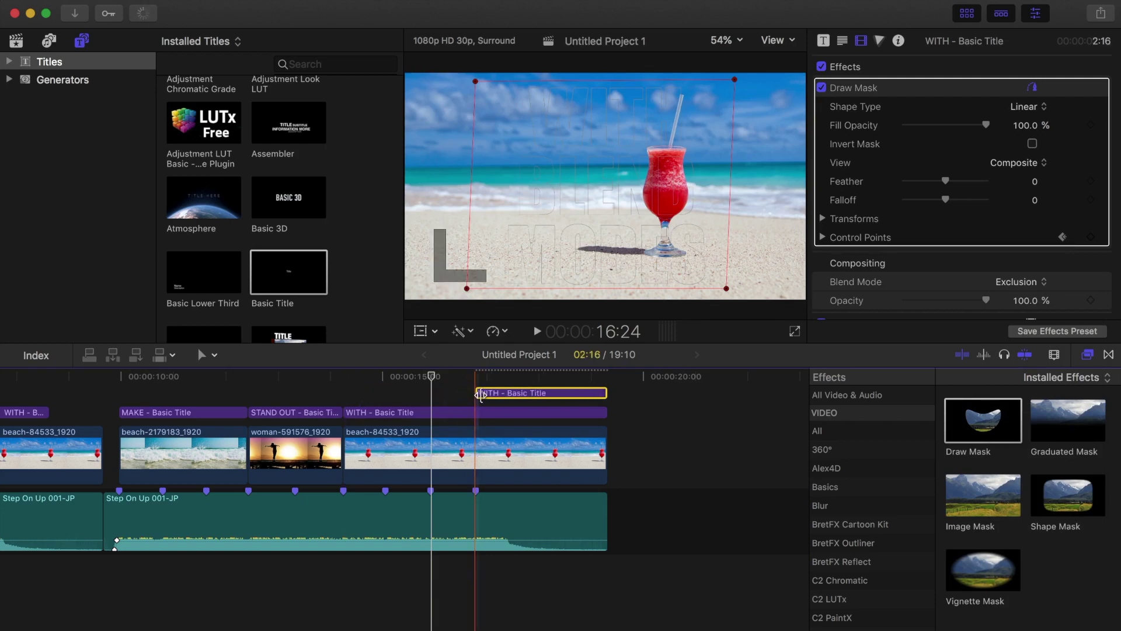
key("space")
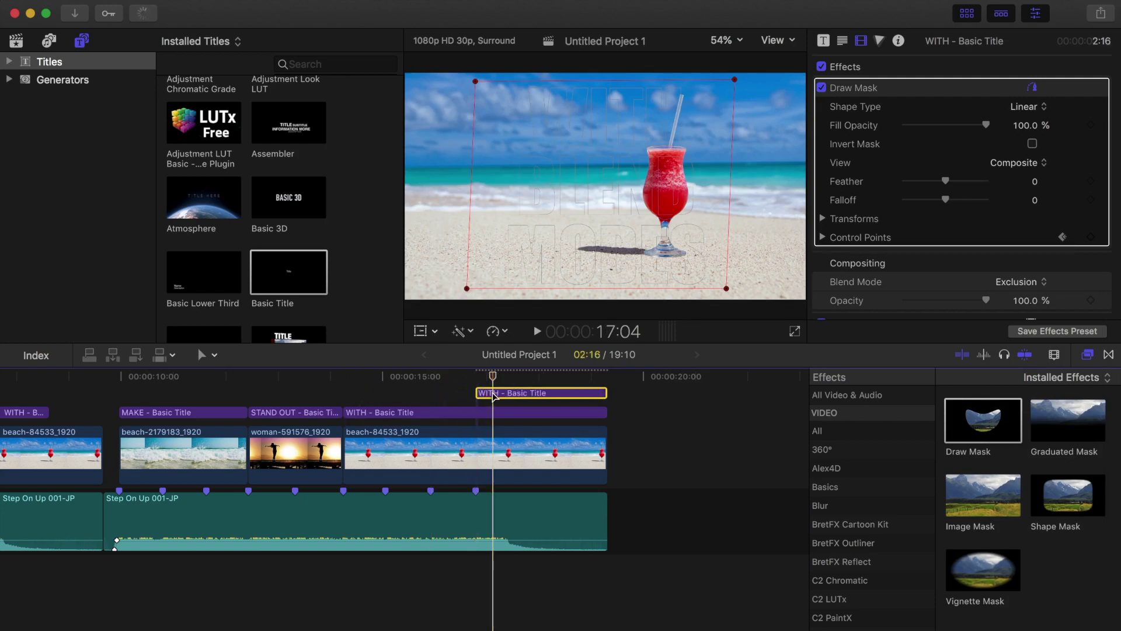
key("alt+bracketright")
Set the short duplicate title's blend mode to Normal and play back the sequence from the MAKE title
key("super+equal")
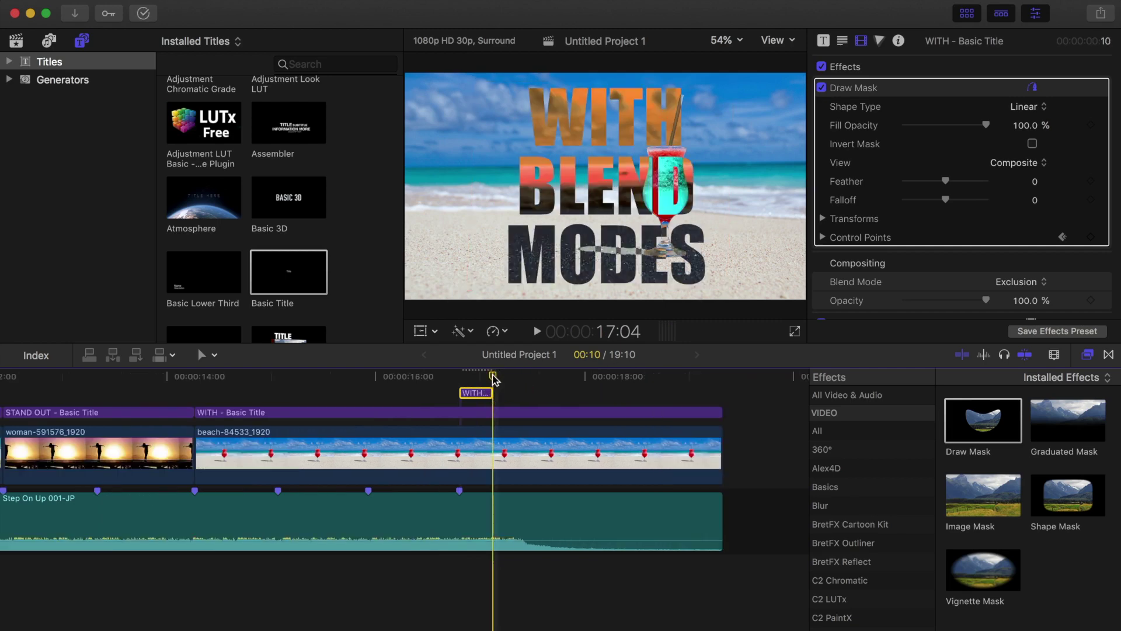
left_click(1044, 283)
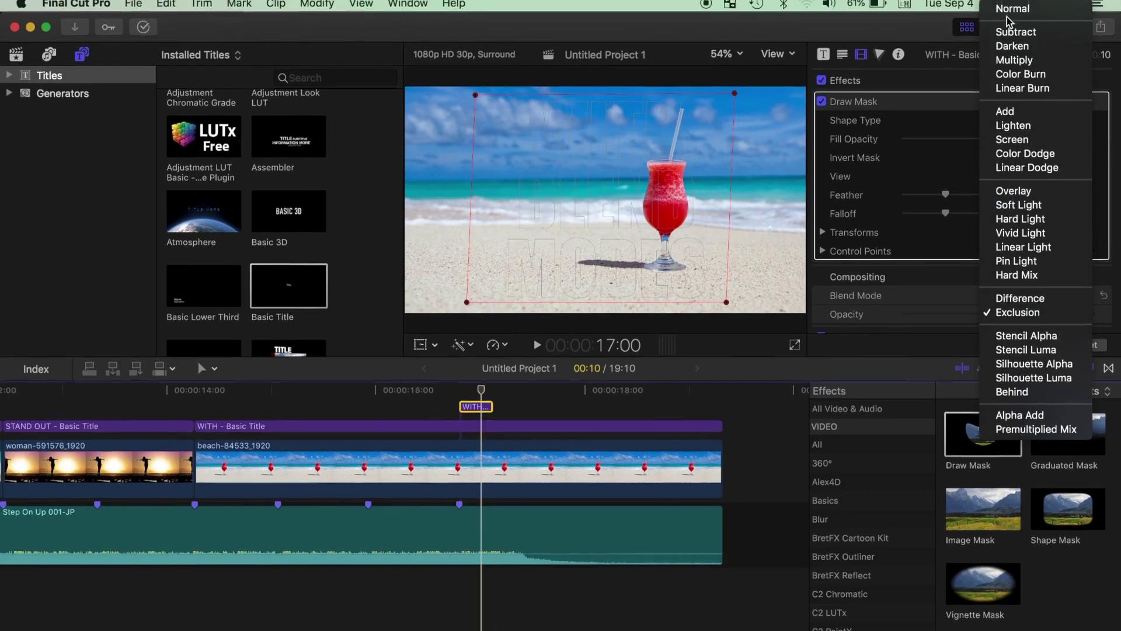
left_click(1012, 21)
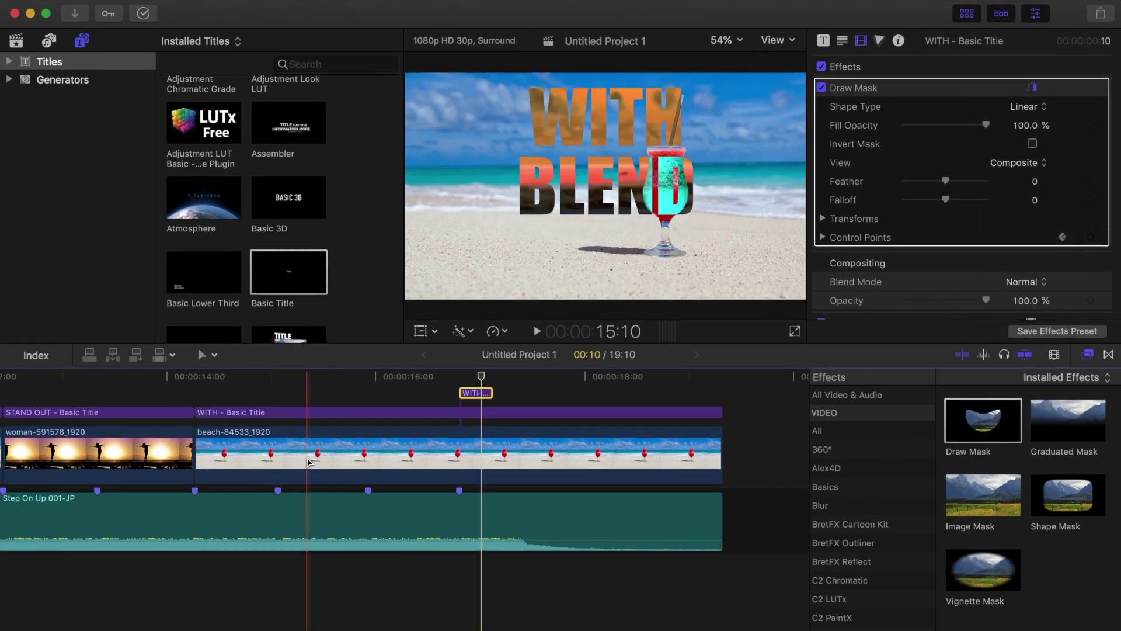
key("super+minus")
key("space")
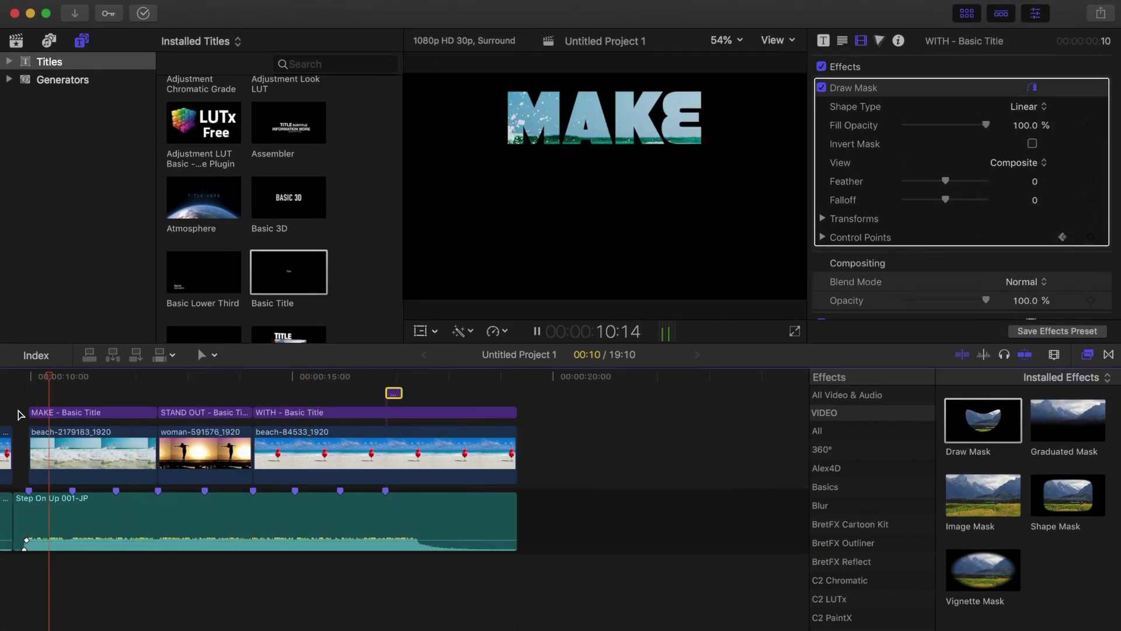